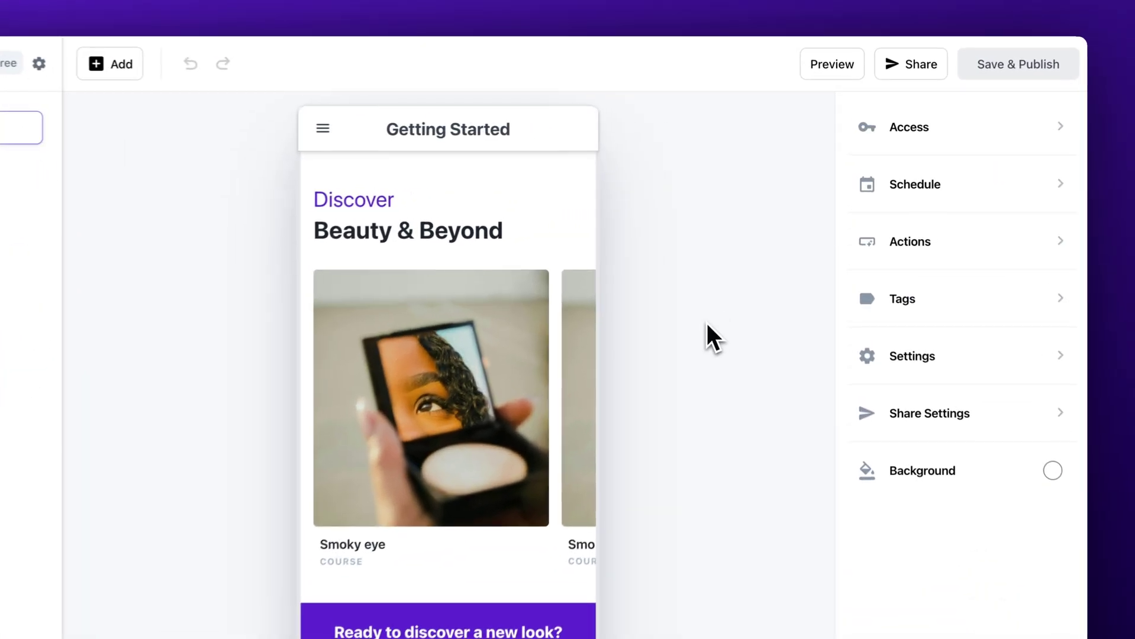
# - Open the Smoky eye course page from the Beauty & Beyond content block on the Home page
pyautogui.moveTo(638, 278)
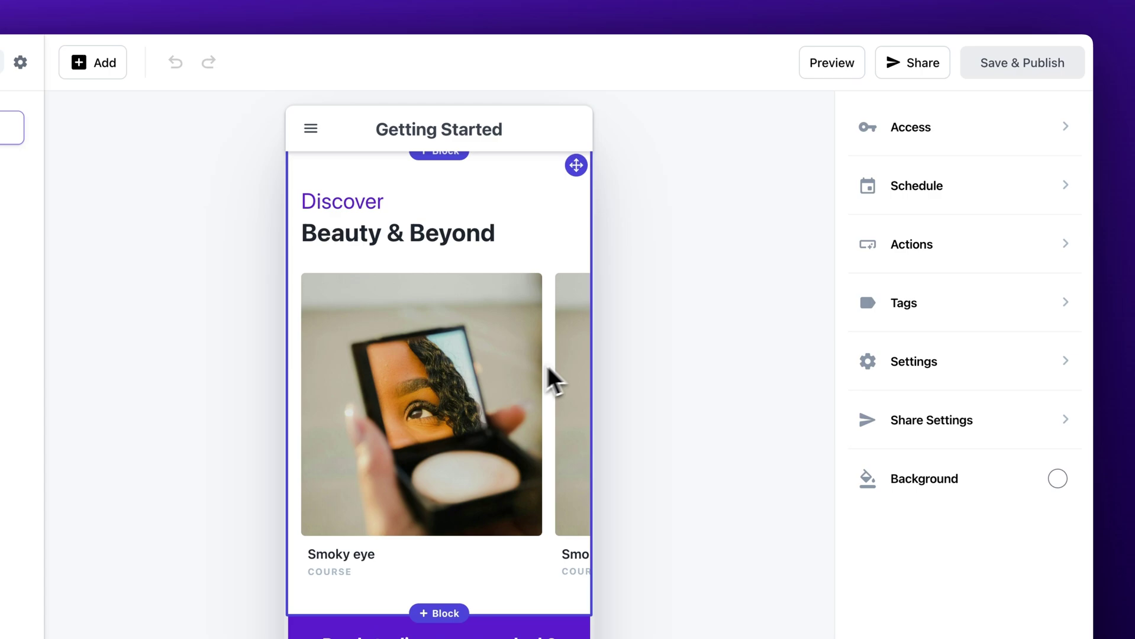
pyautogui.click(513, 372)
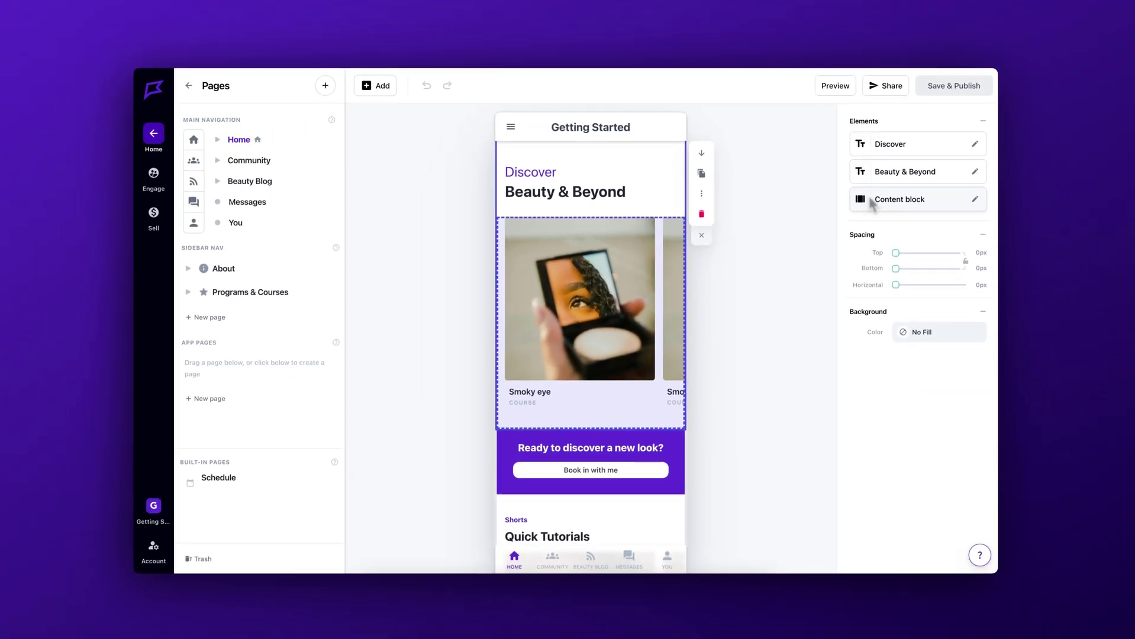
pyautogui.click(634, 289)
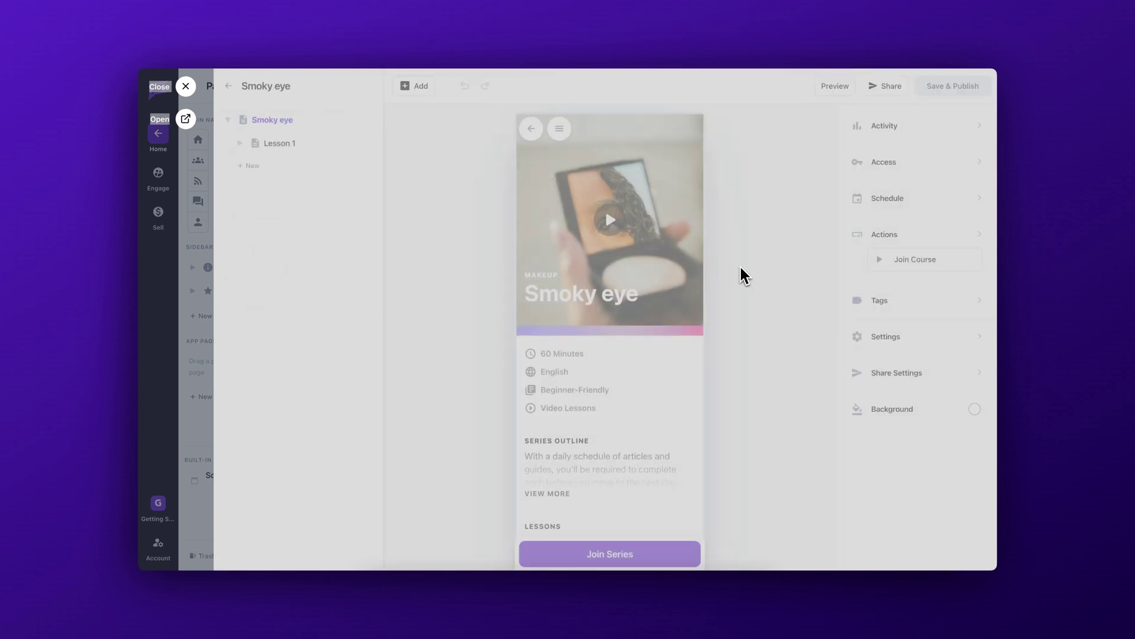
# - Change the course's hero title to "Starting an online business"
pyautogui.click(631, 188)
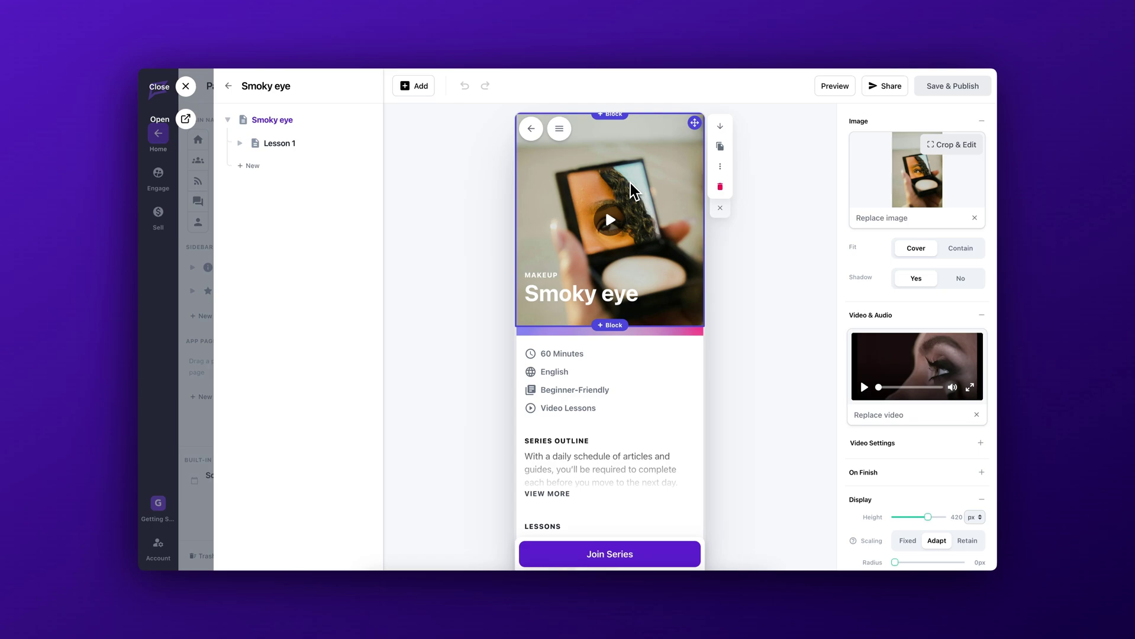
pyautogui.click(766, 216)
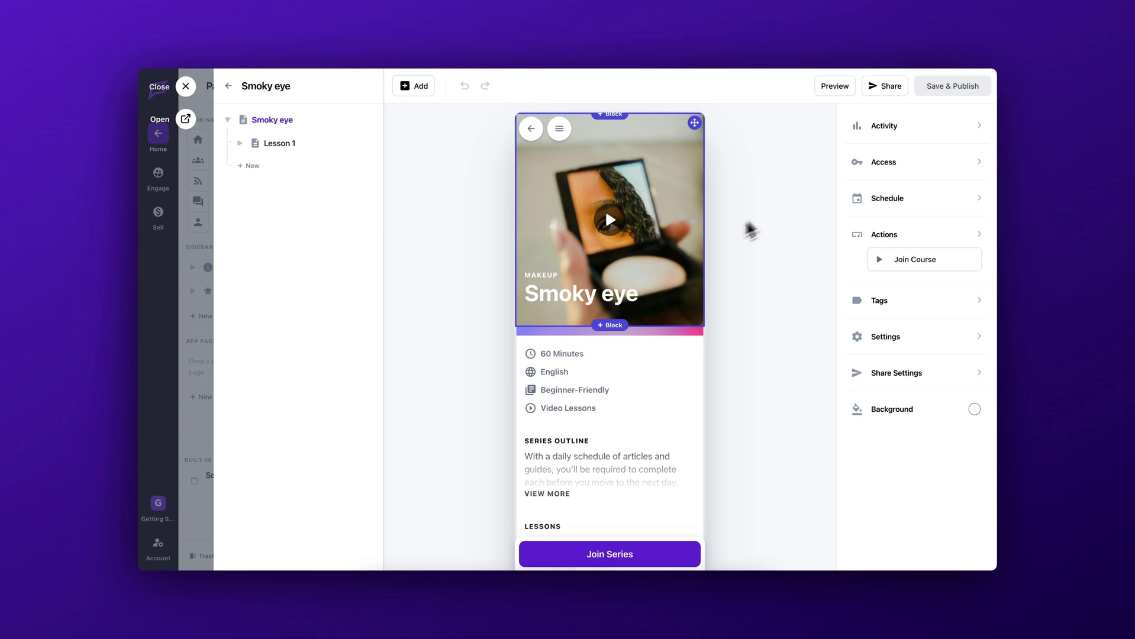
pyautogui.click(649, 295)
pyautogui.write('Startin')
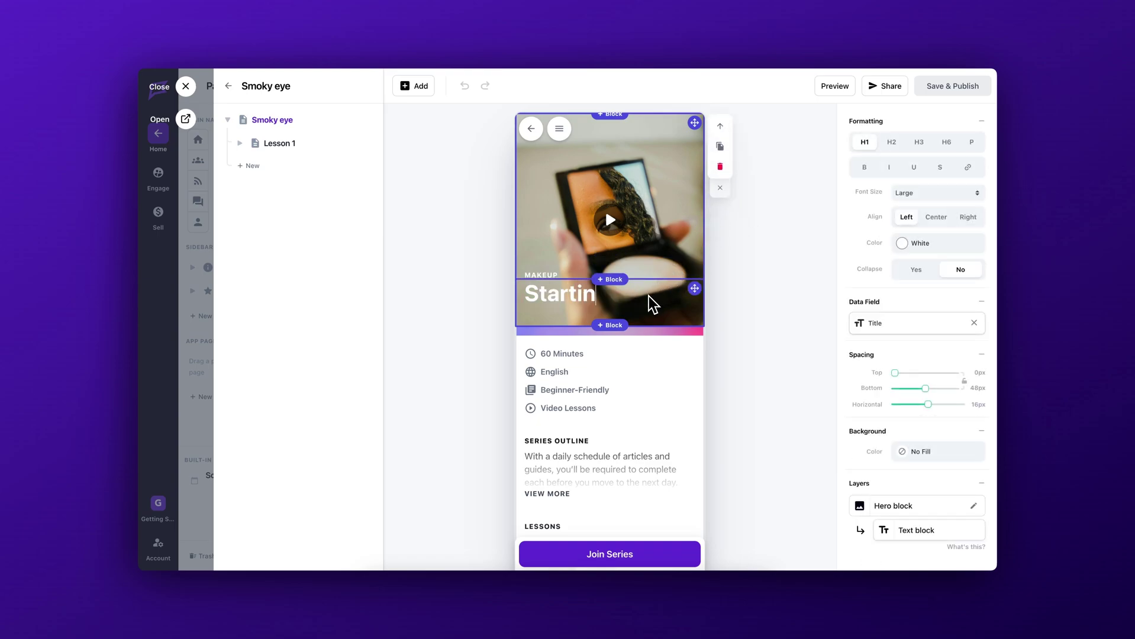
pyautogui.write('g an online business')
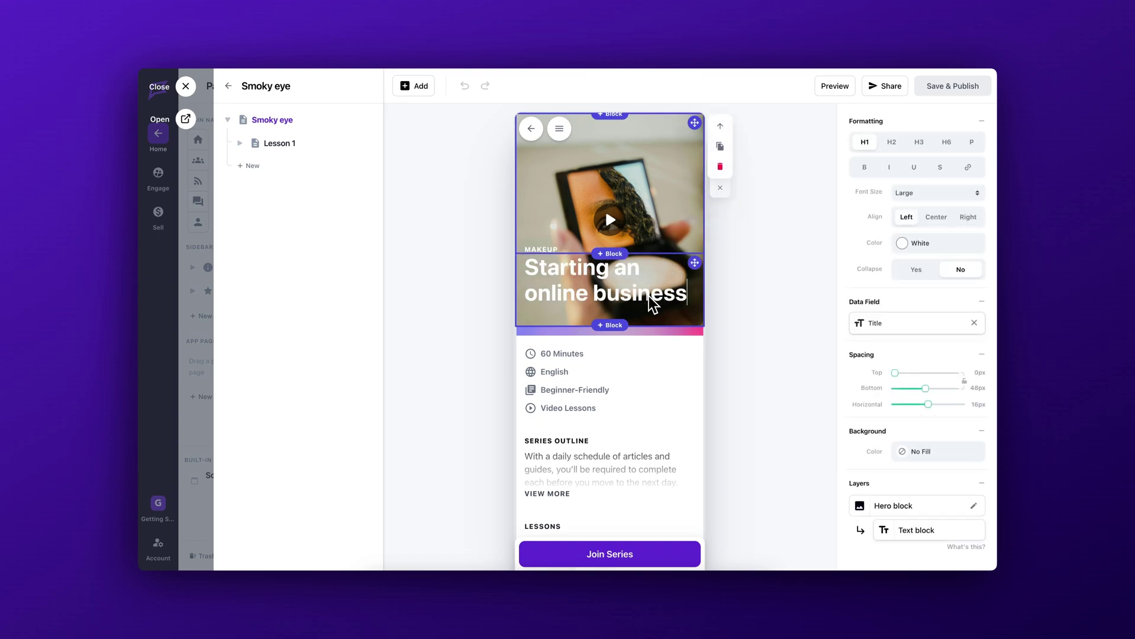
pyautogui.click(747, 300)
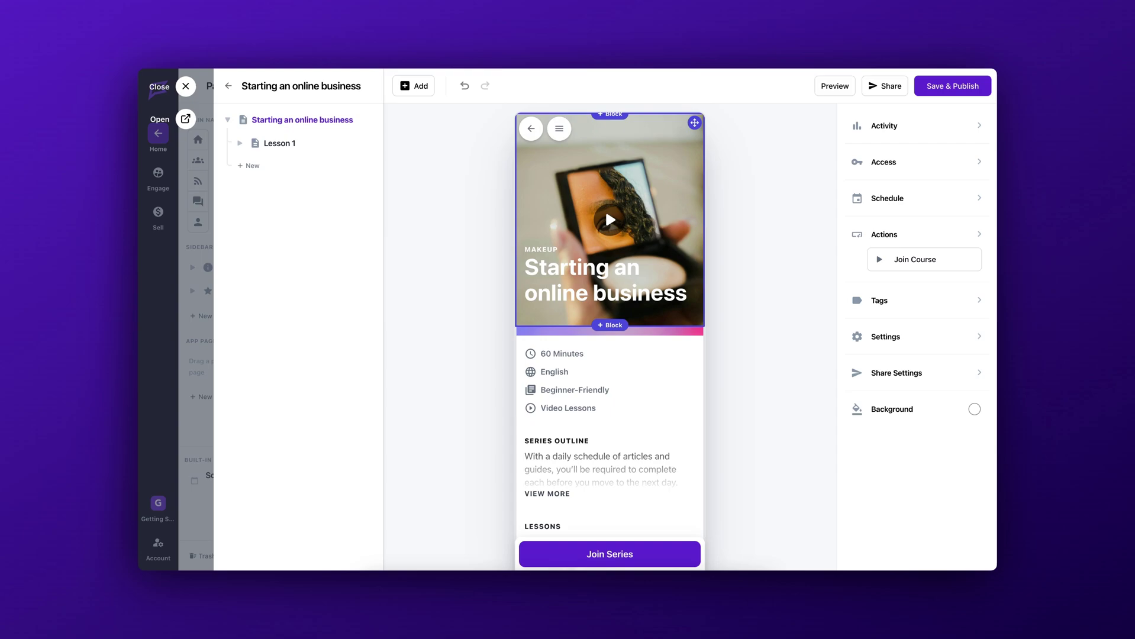
# - Replace the hero image with an Unsplash photo of a man at a desktop computer, searching for "online business"
pyautogui.click(664, 201)
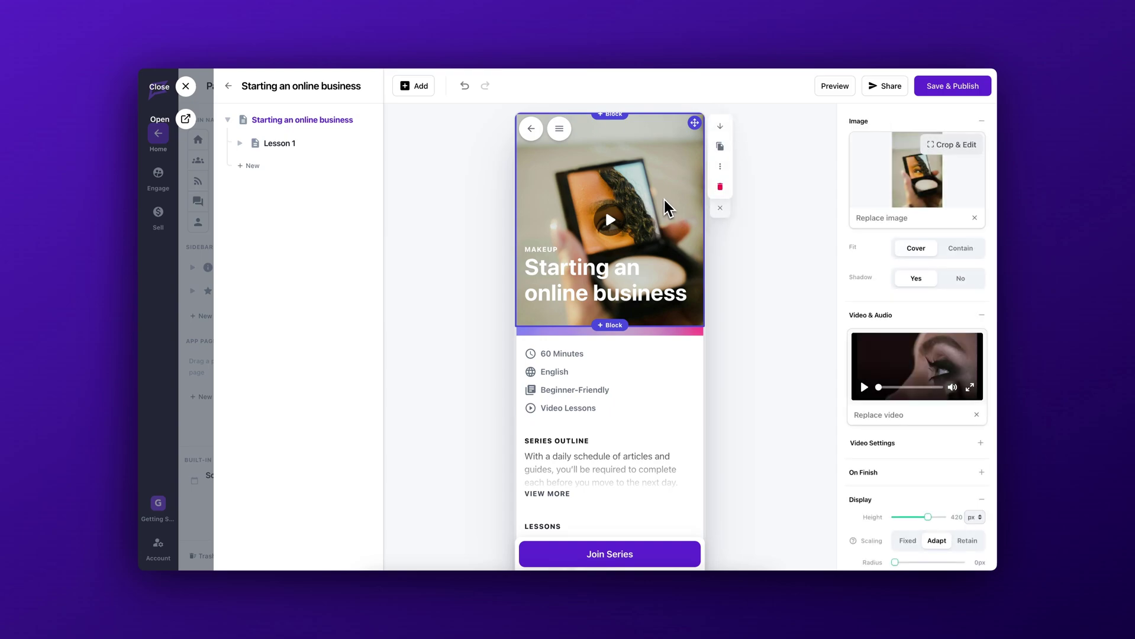
pyautogui.click(864, 220)
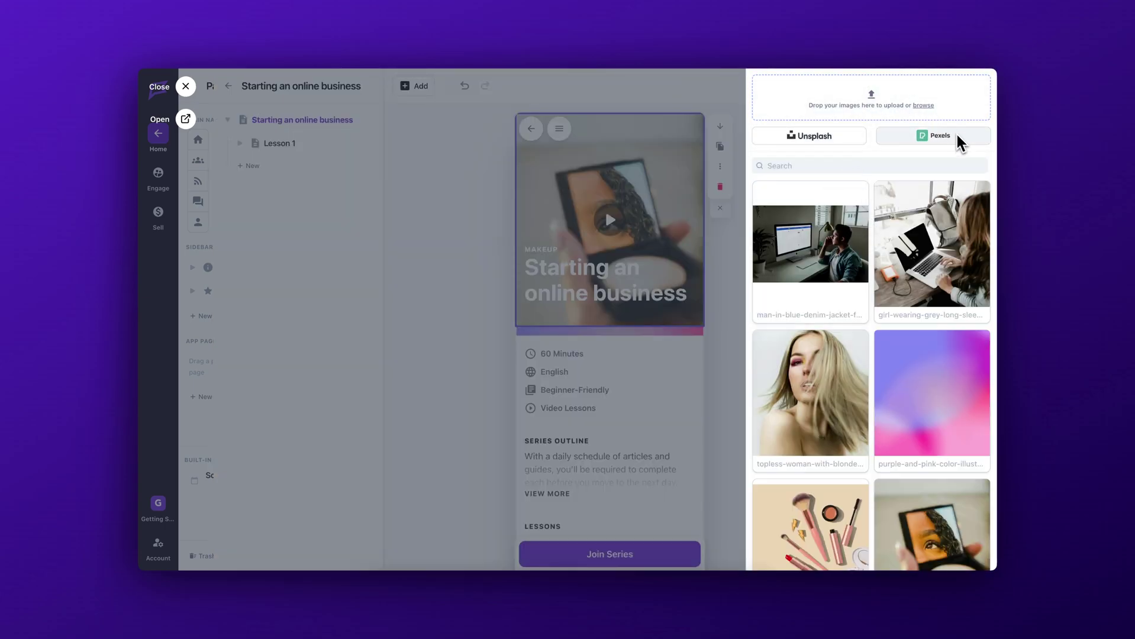
pyautogui.click(839, 140)
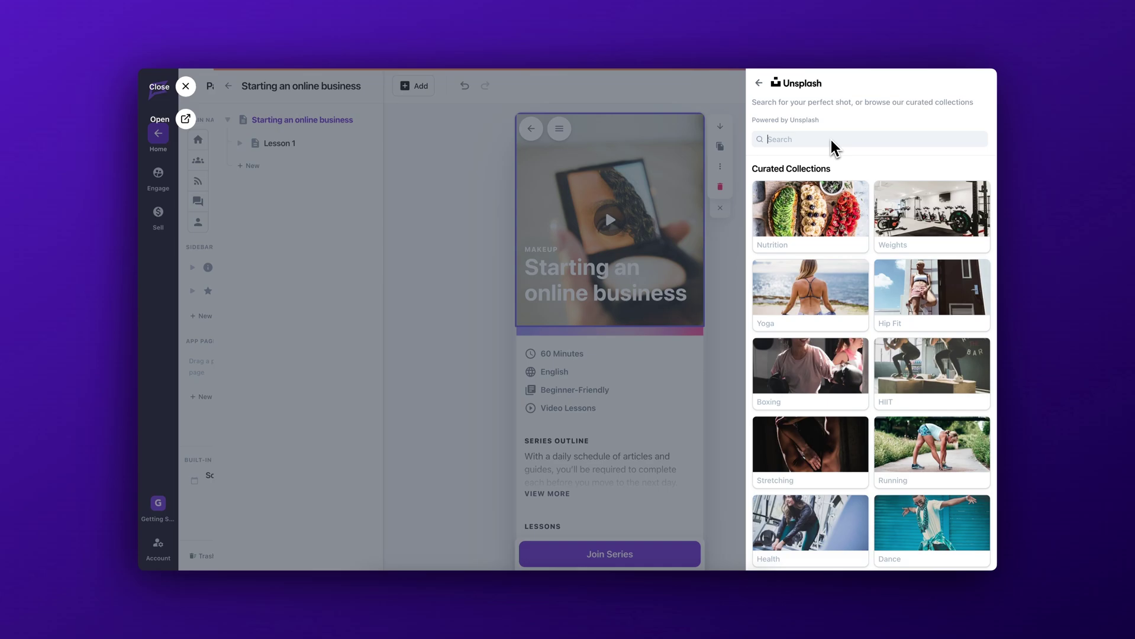
pyautogui.click(830, 141)
pyautogui.write('online business')
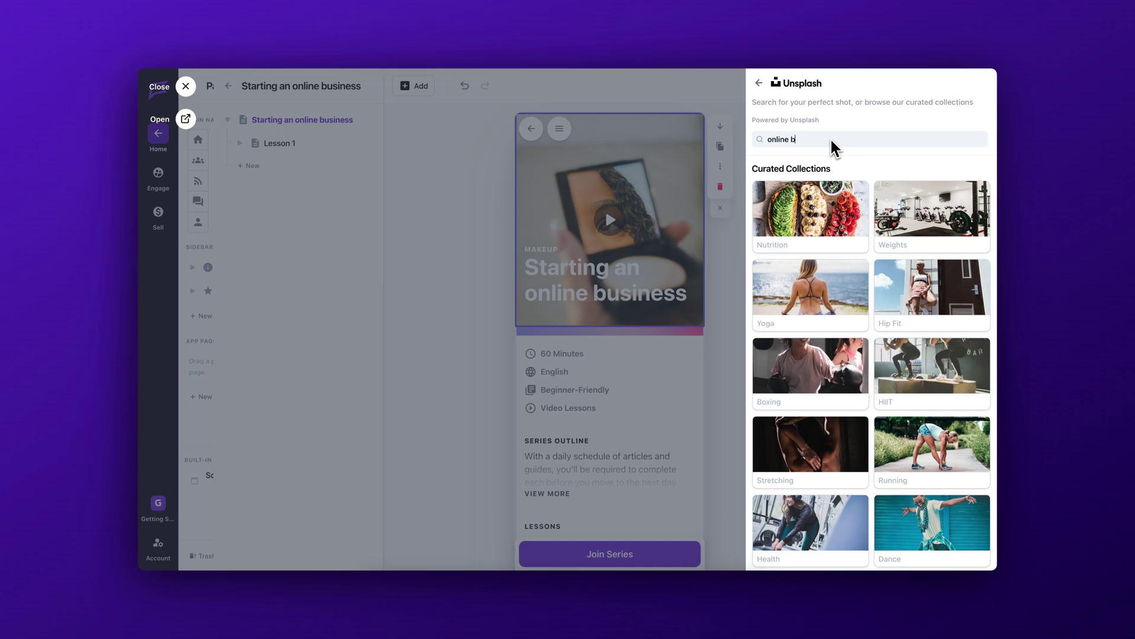
pyautogui.press('Return')
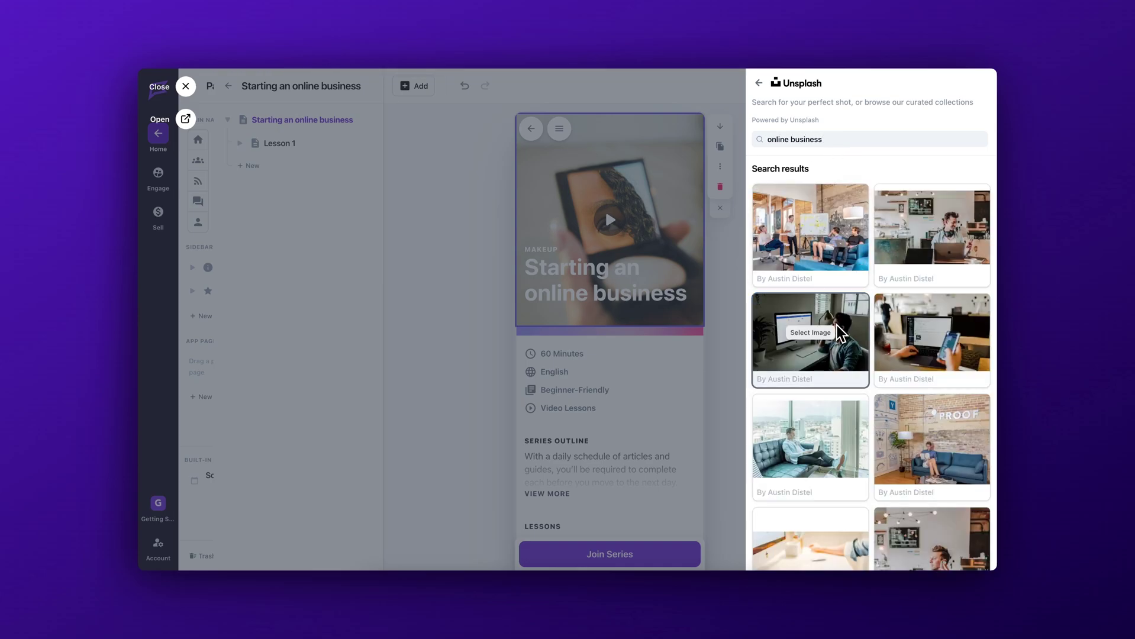
pyautogui.click(824, 346)
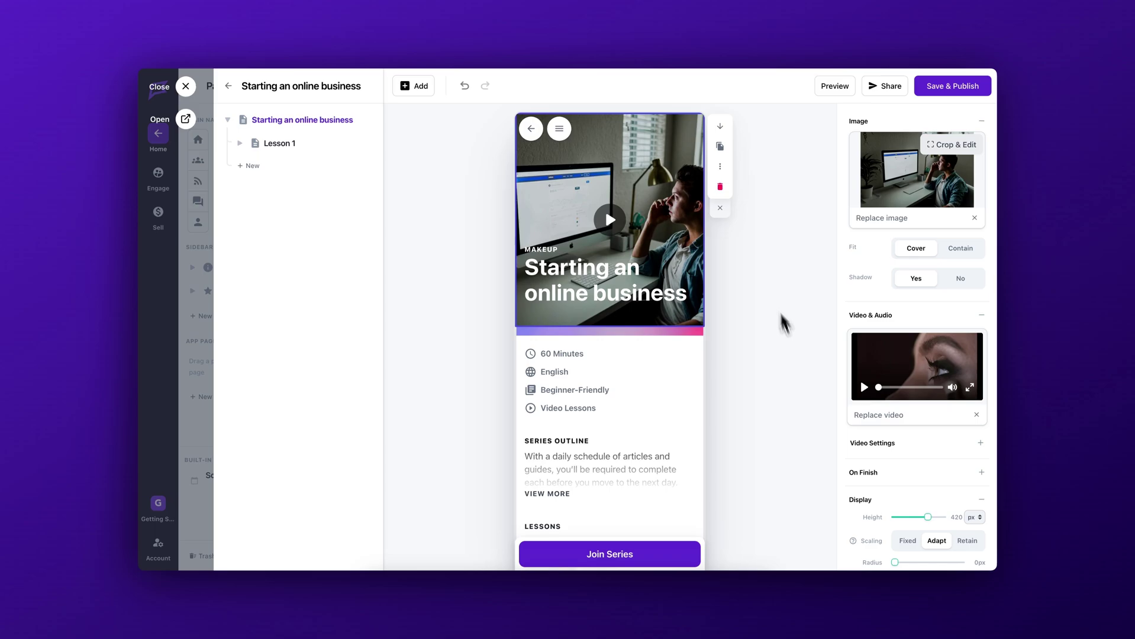
pyautogui.click(760, 252)
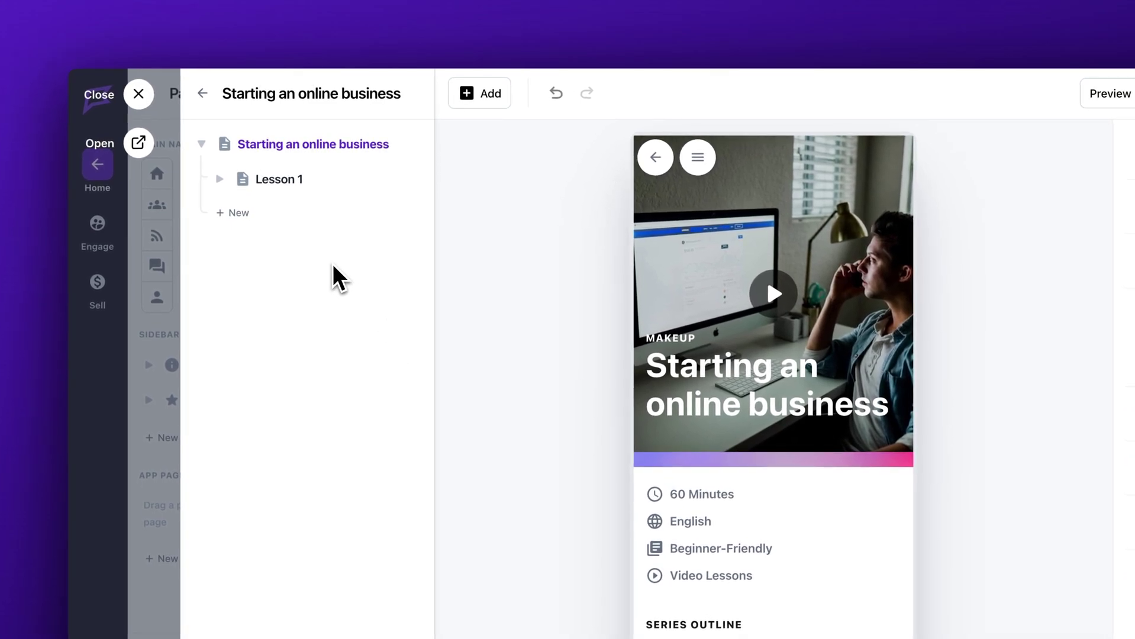
# - Open the Lesson 1 page and replace its "Smokey Eye" heading with "Identifying online business ideas"
pyautogui.click(219, 179)
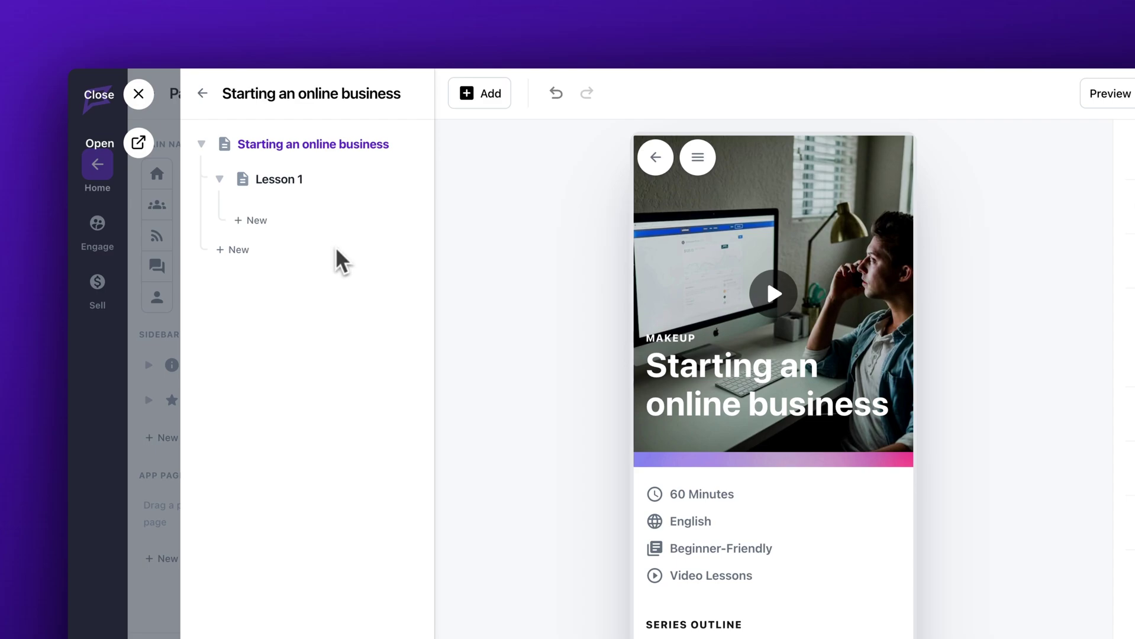
pyautogui.click(224, 182)
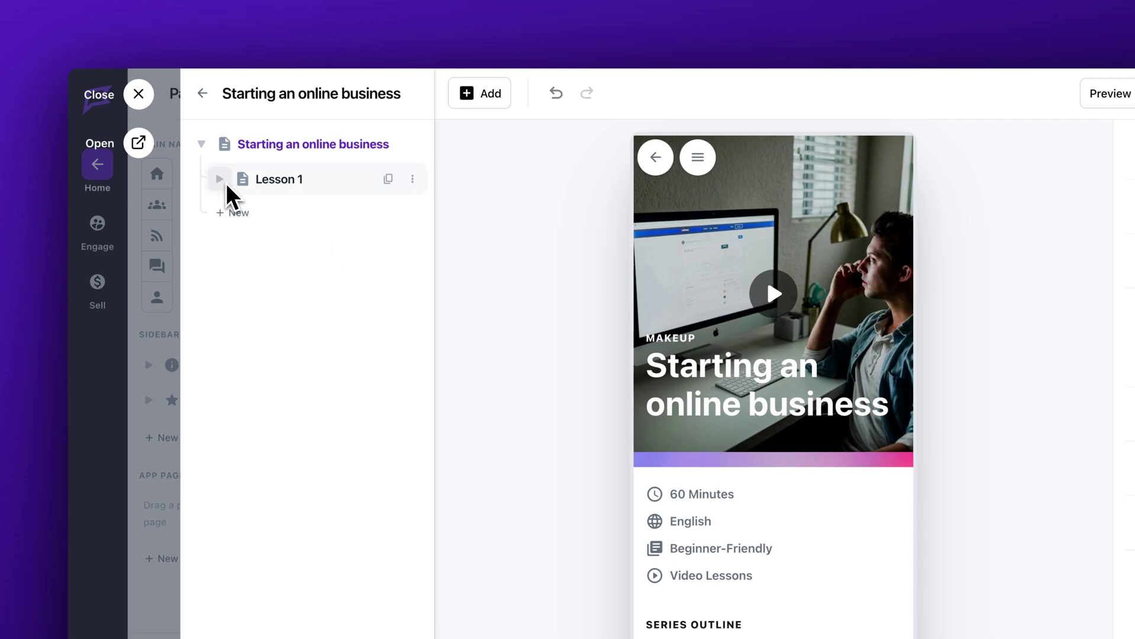
pyautogui.click(279, 181)
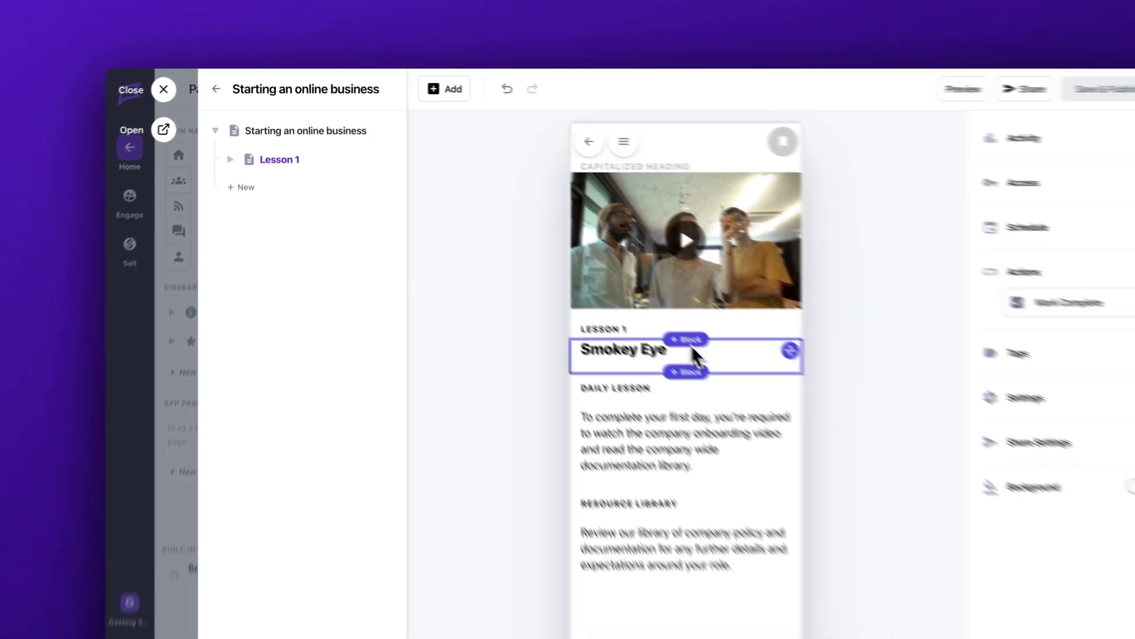
pyautogui.click(788, 415)
pyautogui.tripleClick(628, 307)
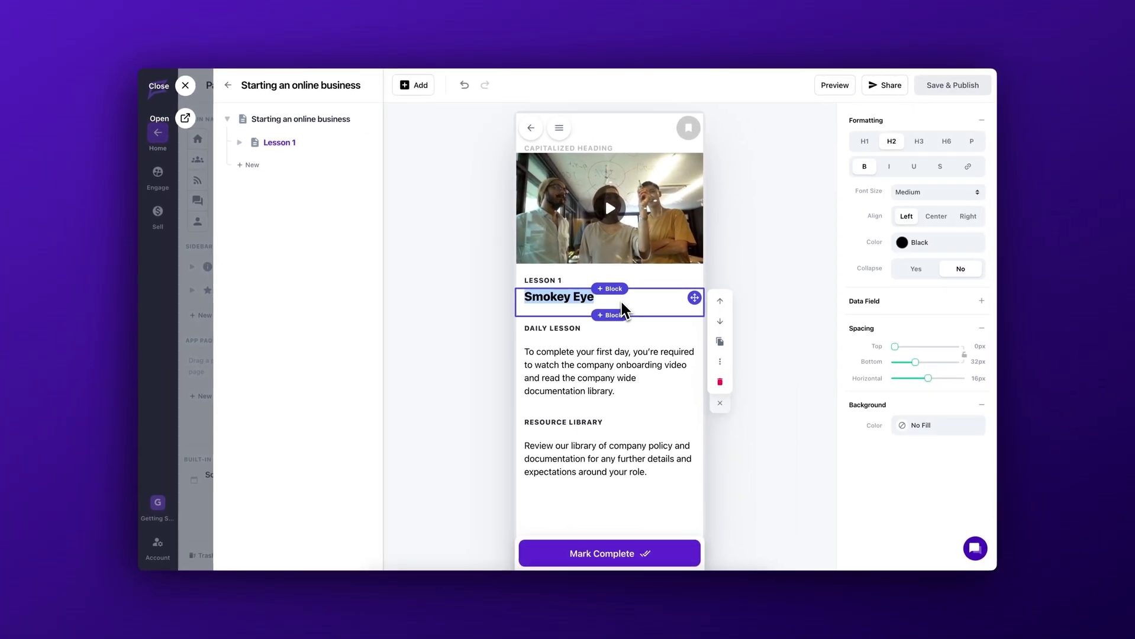
pyautogui.write('Id')
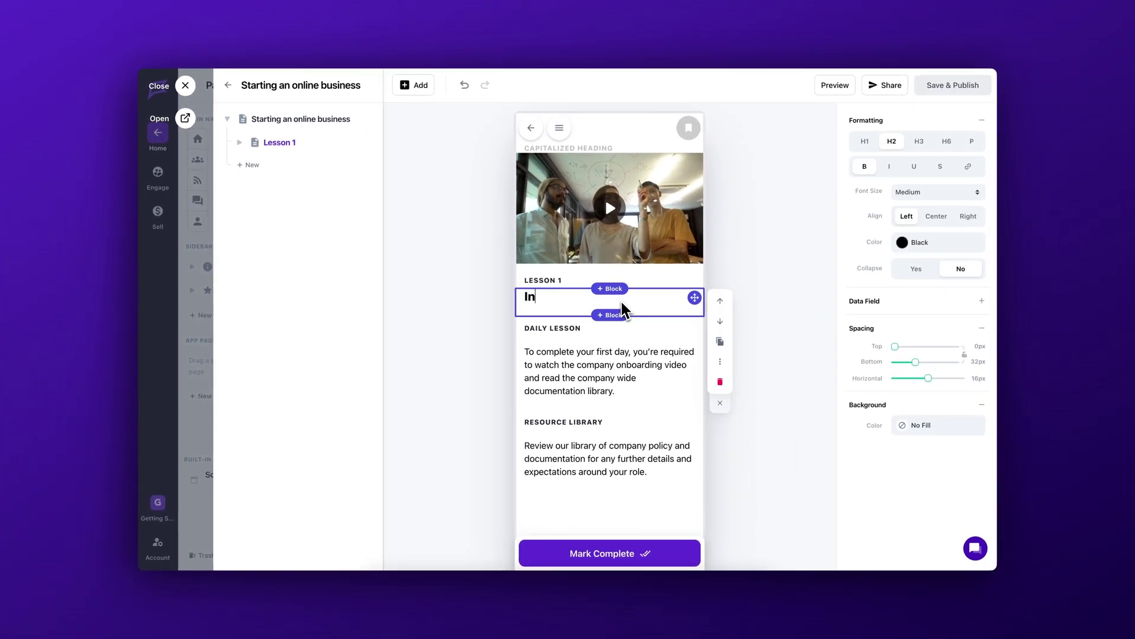
pyautogui.press('BackSpace')
pyautogui.write('die')
pyautogui.press('BackSpace')
pyautogui.press('BackSpace')
pyautogui.write('entifying online business ideas')
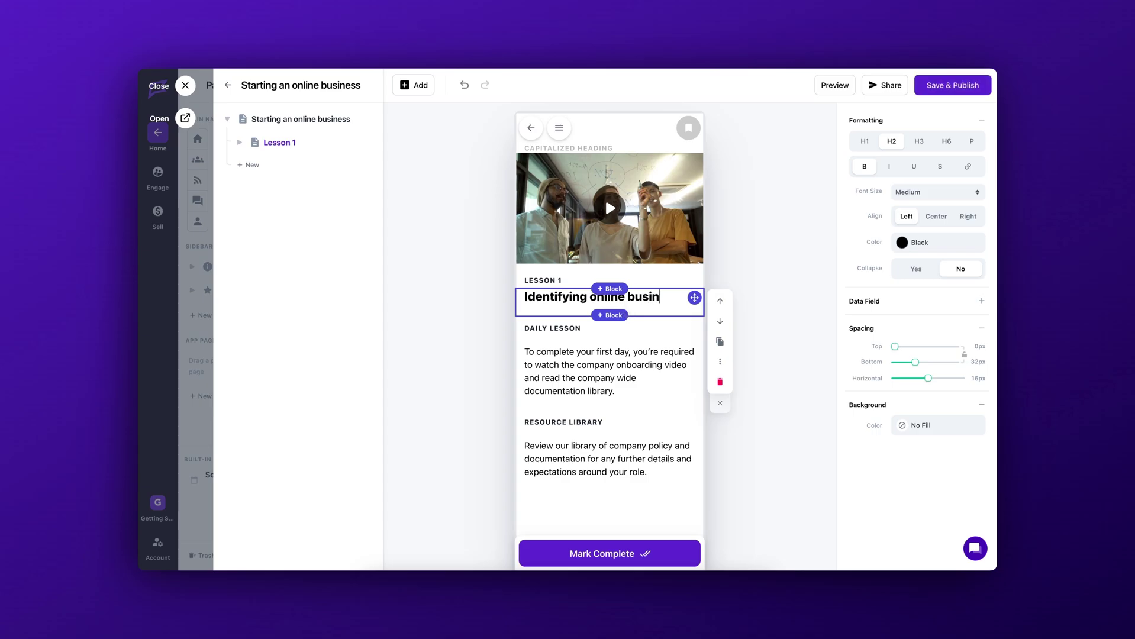
# - Examine the replacement sources for Lesson 1's video, including YouTube import and file upload, without changing the video
pyautogui.click(635, 255)
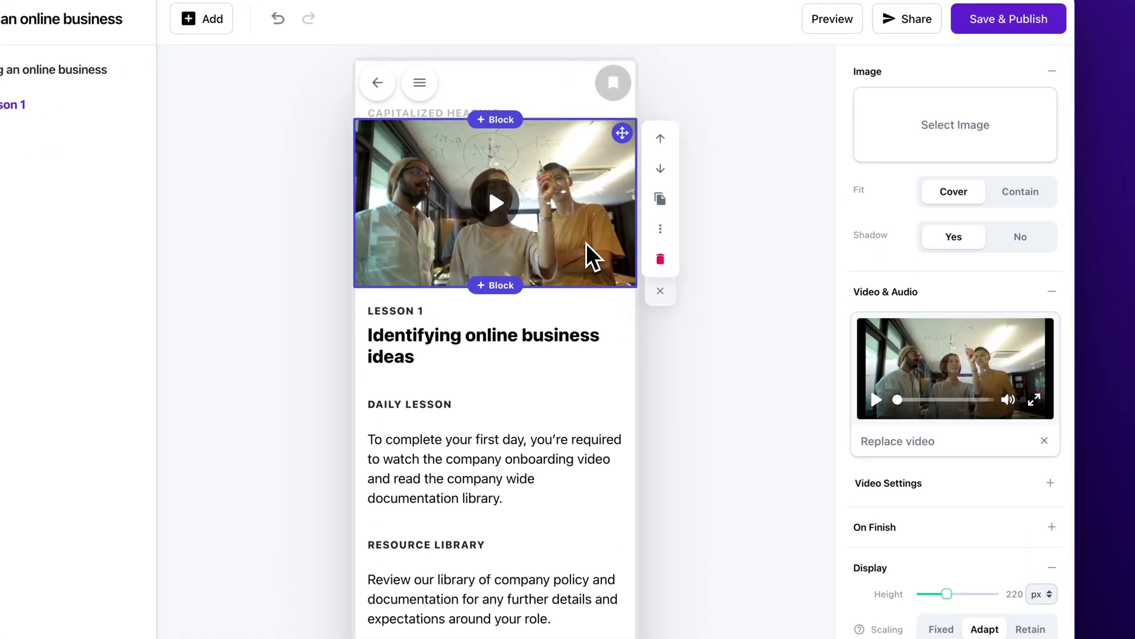
pyautogui.click(876, 440)
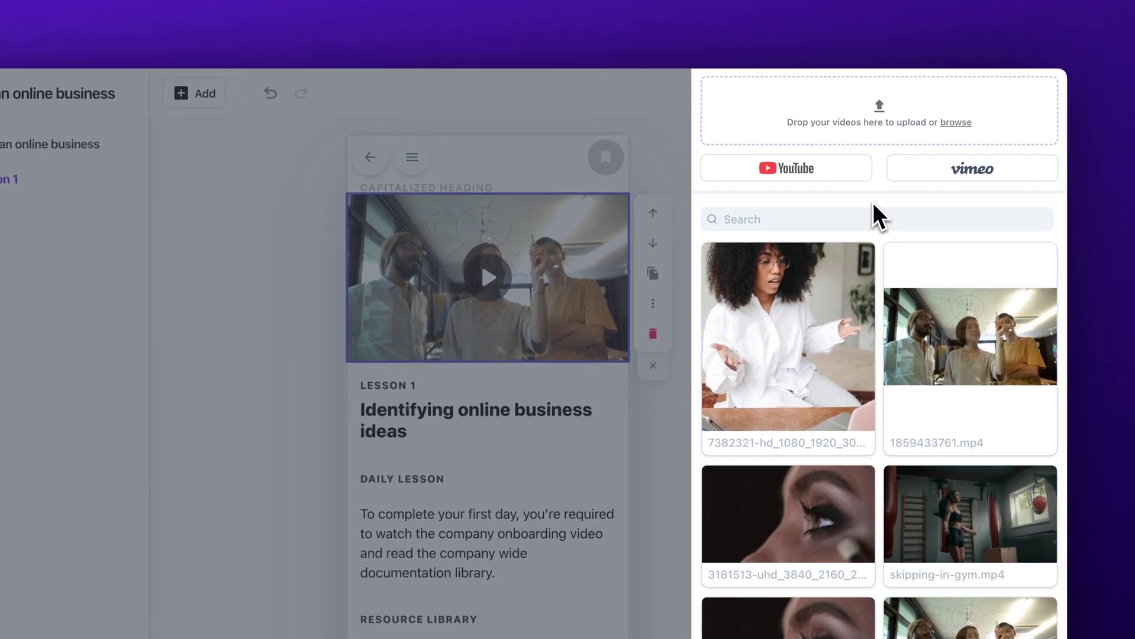
pyautogui.click(850, 161)
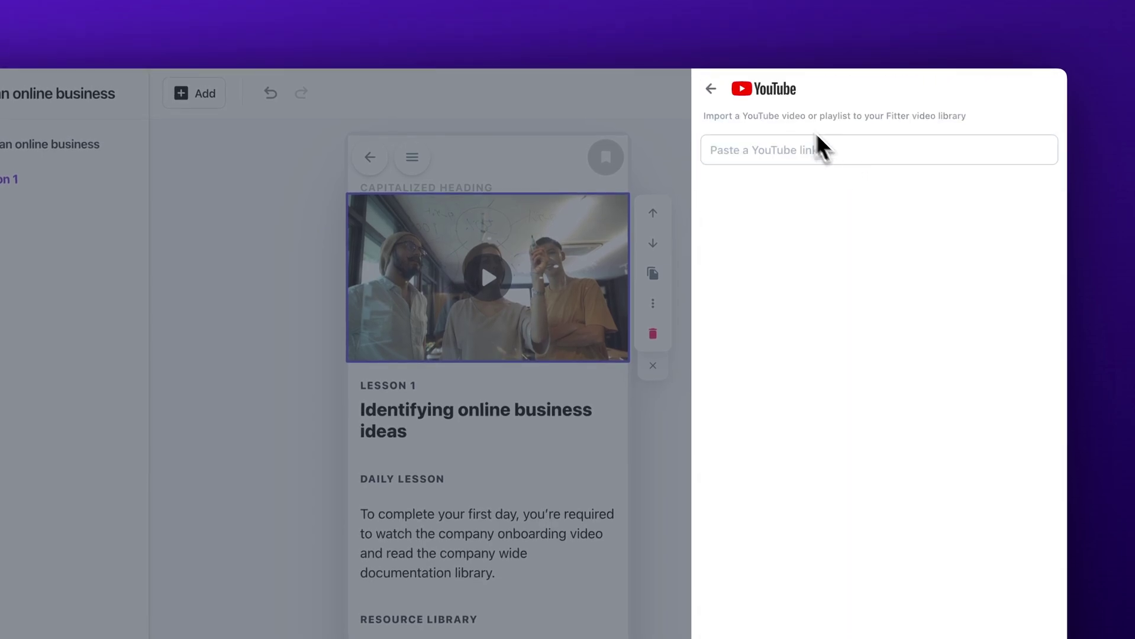
pyautogui.click(772, 94)
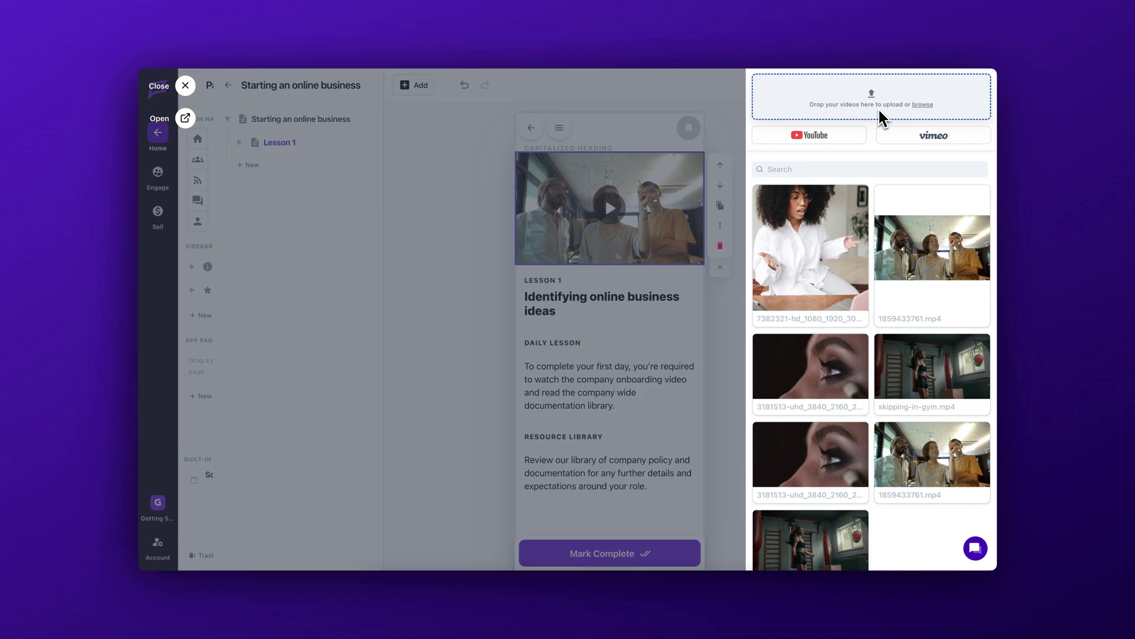
pyautogui.click(507, 176)
pyautogui.click(968, 87)
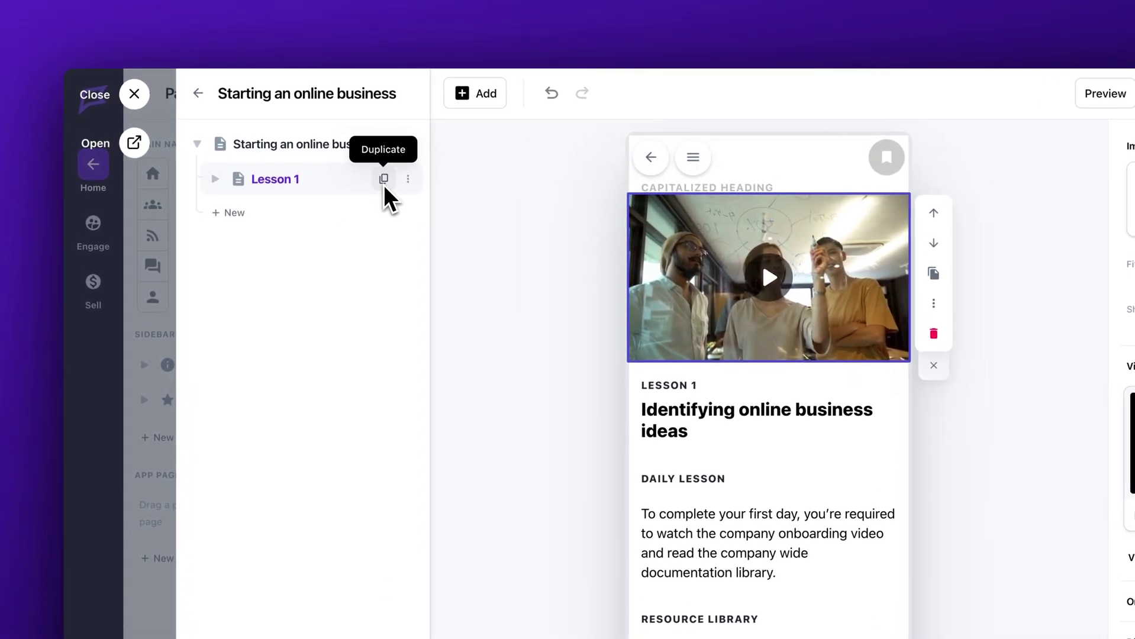
# - Duplicate the Lesson 1 page and title the copy "Lesson 2"
pyautogui.click(383, 183)
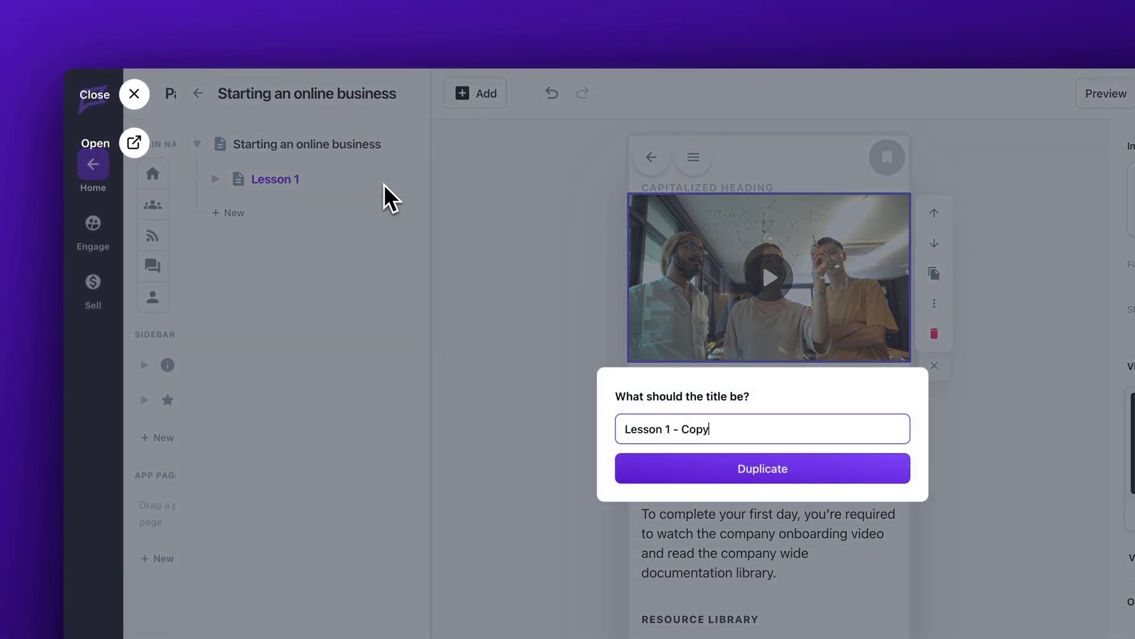
pyautogui.press('BackSpace')
pyautogui.press('BackSpace')
pyautogui.press('BackSpace')
pyautogui.press('BackSpace')
pyautogui.press('BackSpace')
pyautogui.press('BackSpace')
pyautogui.press('BackSpace')
pyautogui.press('BackSpace')
pyautogui.write('2')
pyautogui.press('Return')
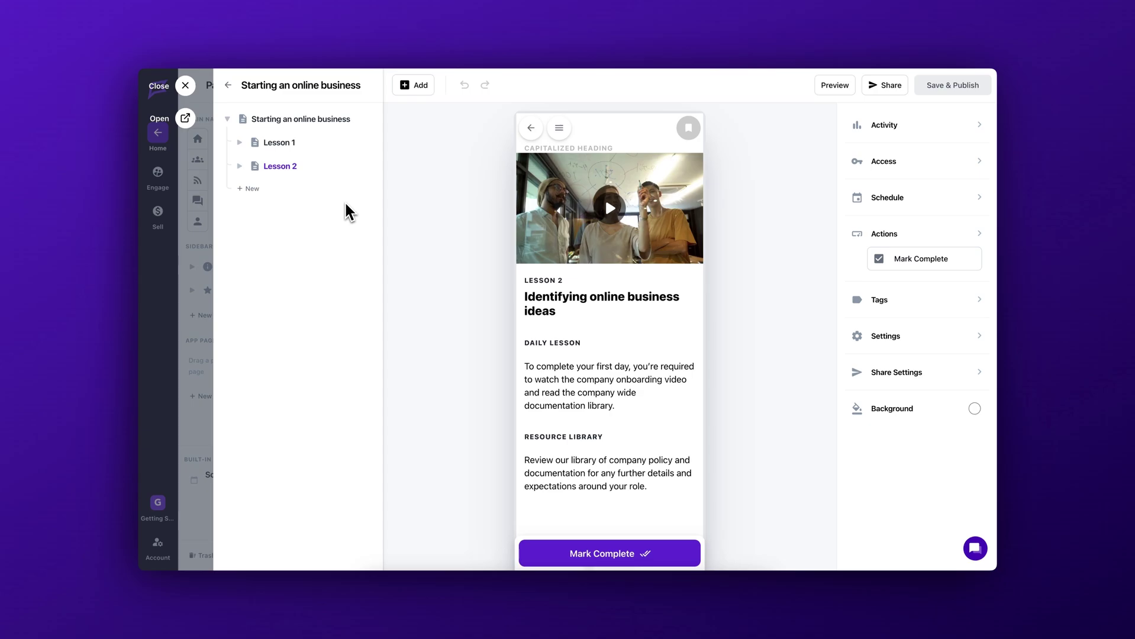
# - Add a course page named "Lesson 3" from the Sierra Video Article template, and return to the main course page
pyautogui.click(249, 190)
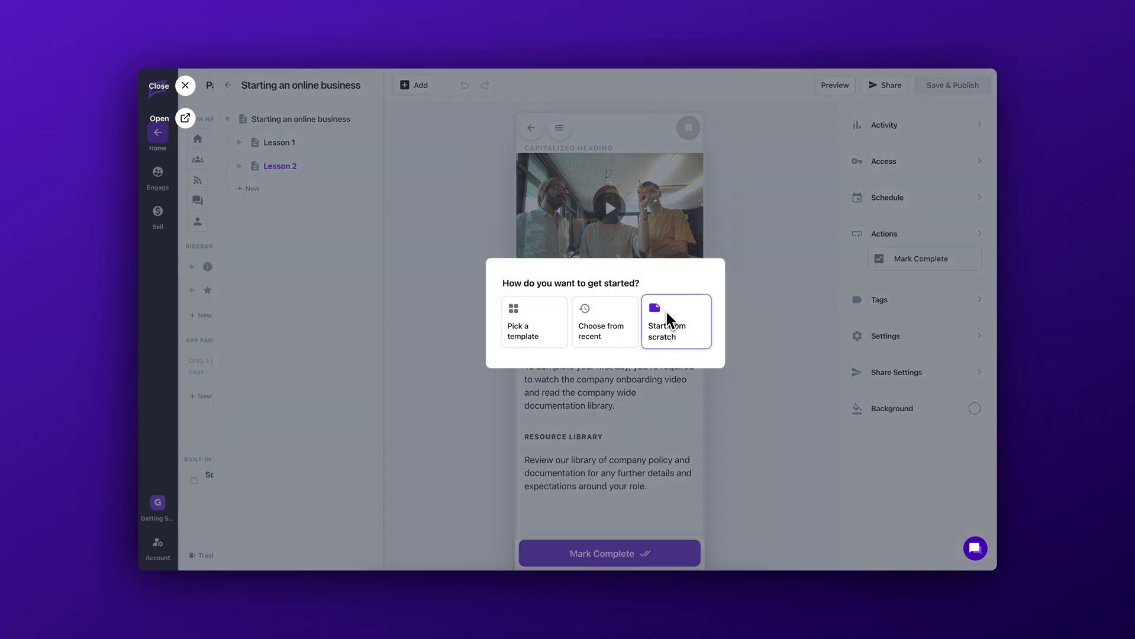
pyautogui.click(530, 322)
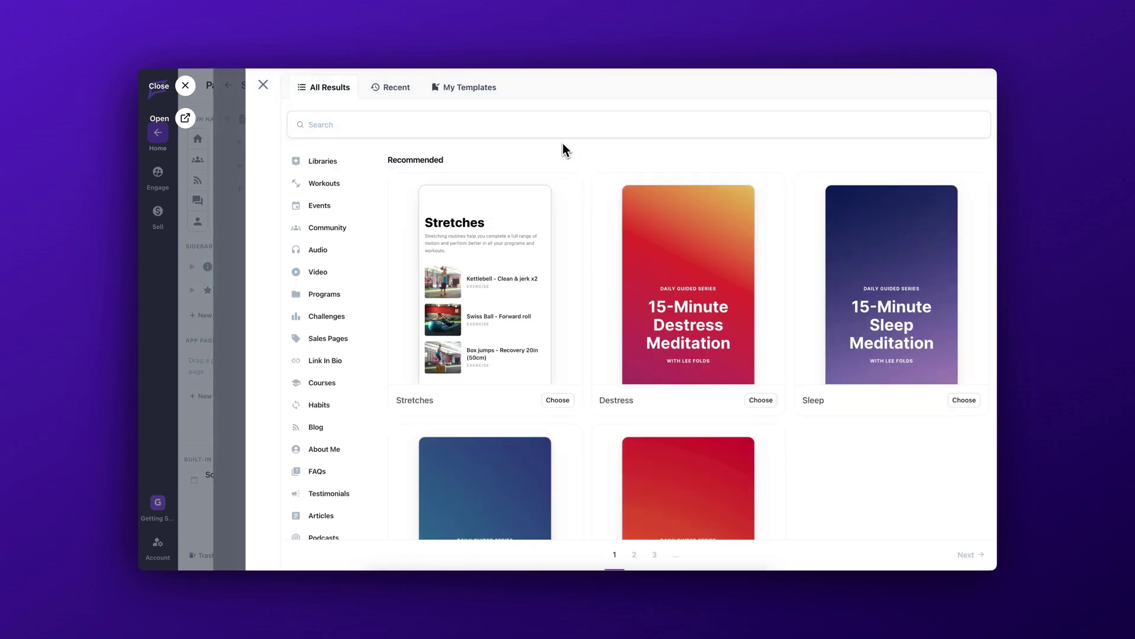
pyautogui.click(337, 277)
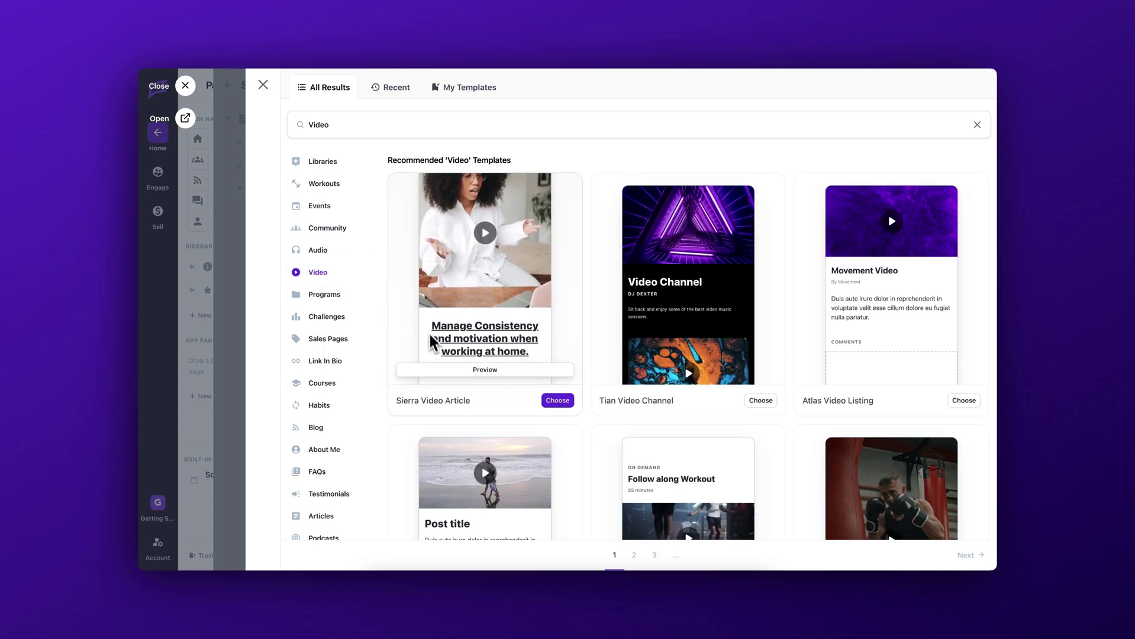
pyautogui.click(436, 354)
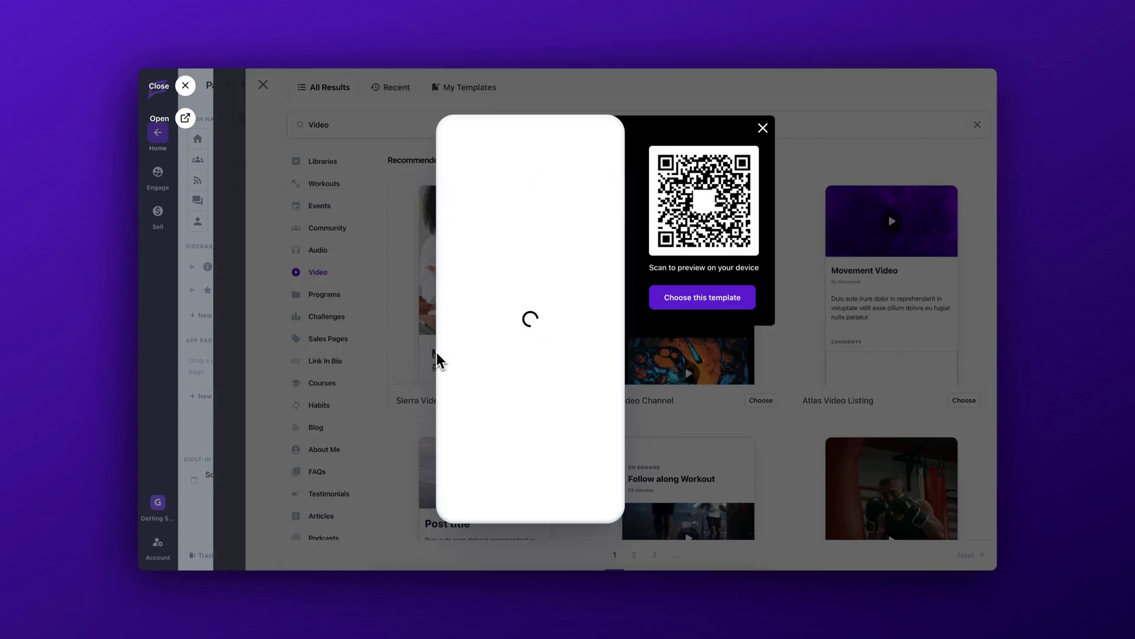
pyautogui.click(690, 305)
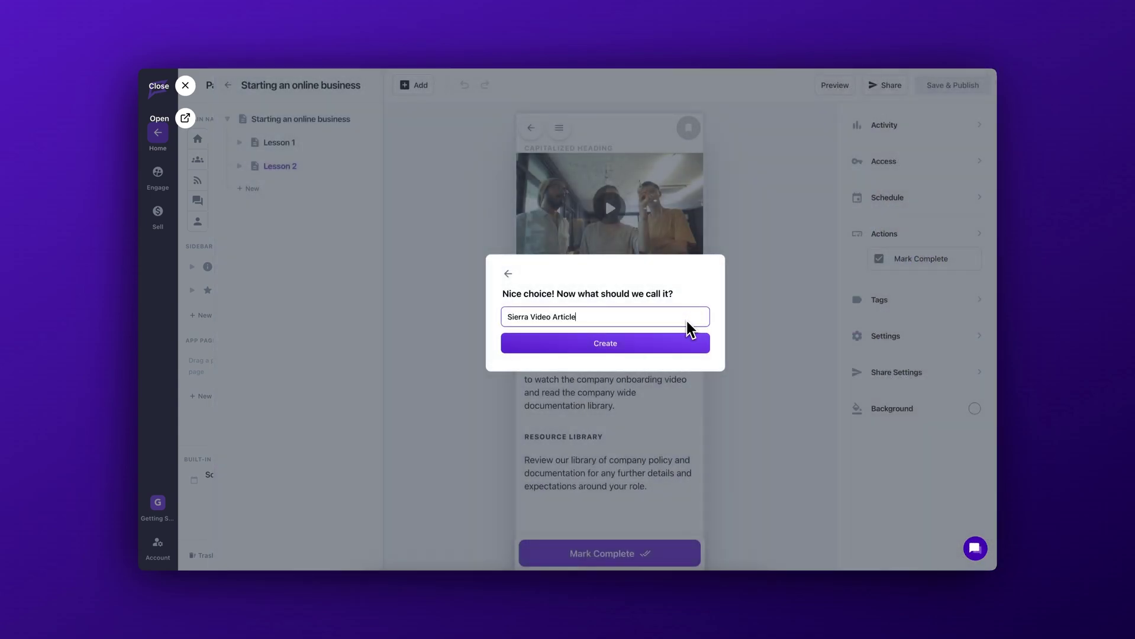
pyautogui.hotkey('ctrl', 'a')
pyautogui.write('Lesson 3')
pyautogui.press('Return')
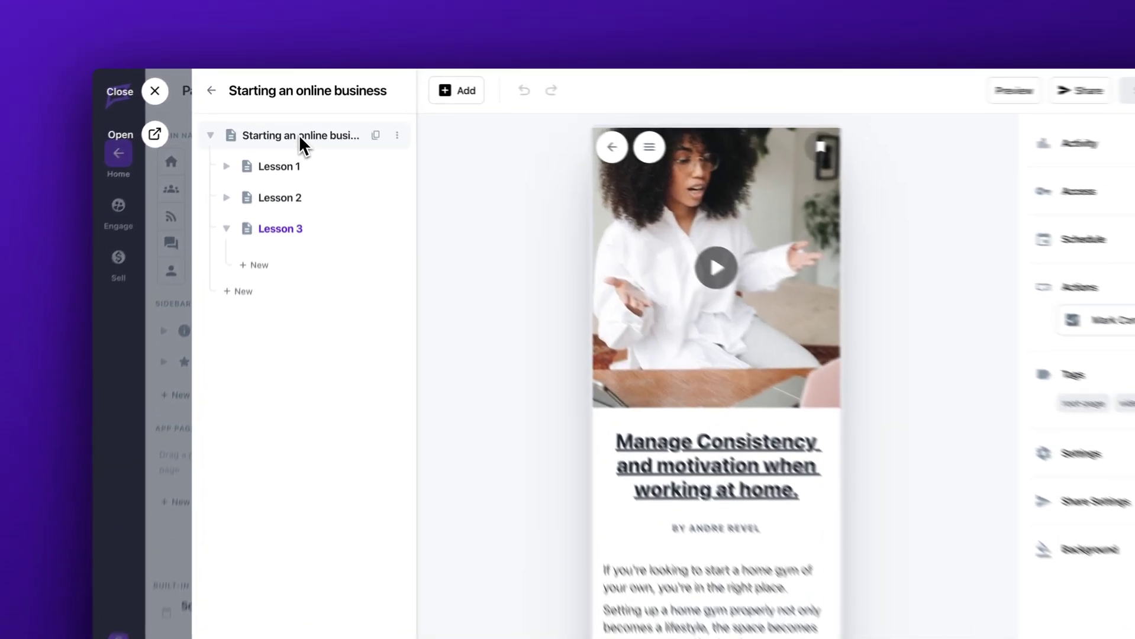
pyautogui.click(300, 137)
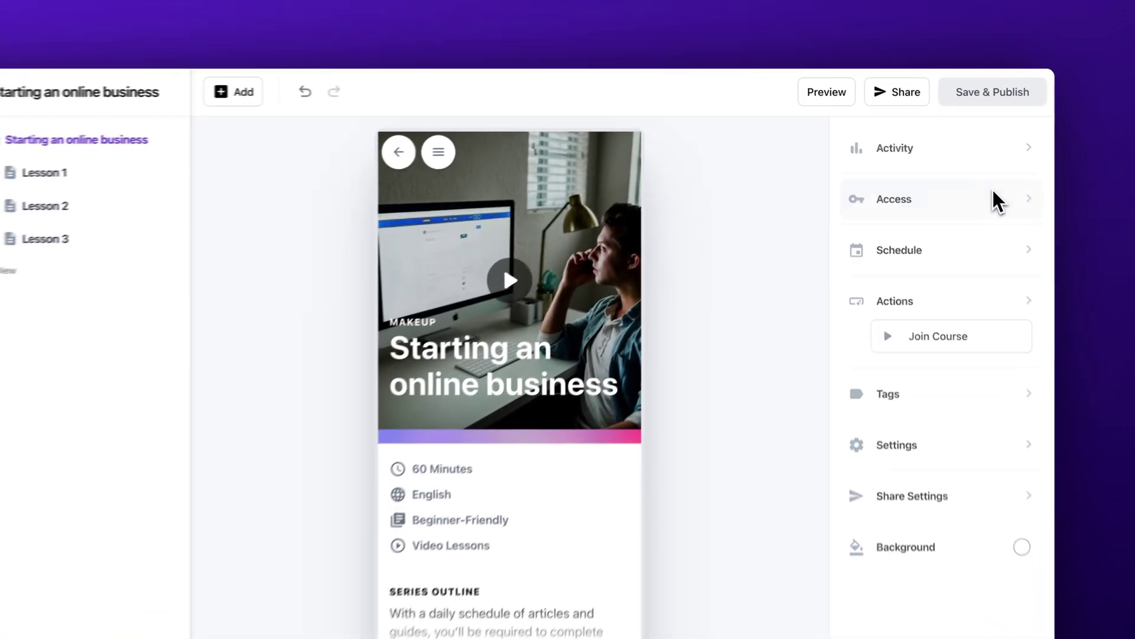
# - Set the course's access rule to Require Purchase and start creating a new product for it
pyautogui.click(992, 192)
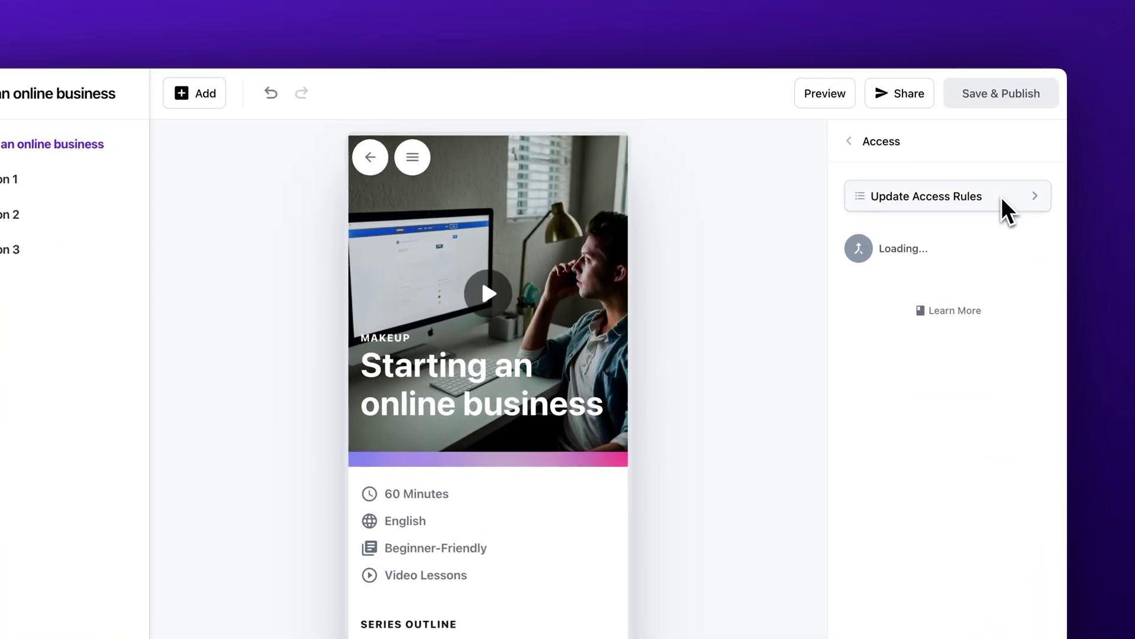
pyautogui.click(997, 198)
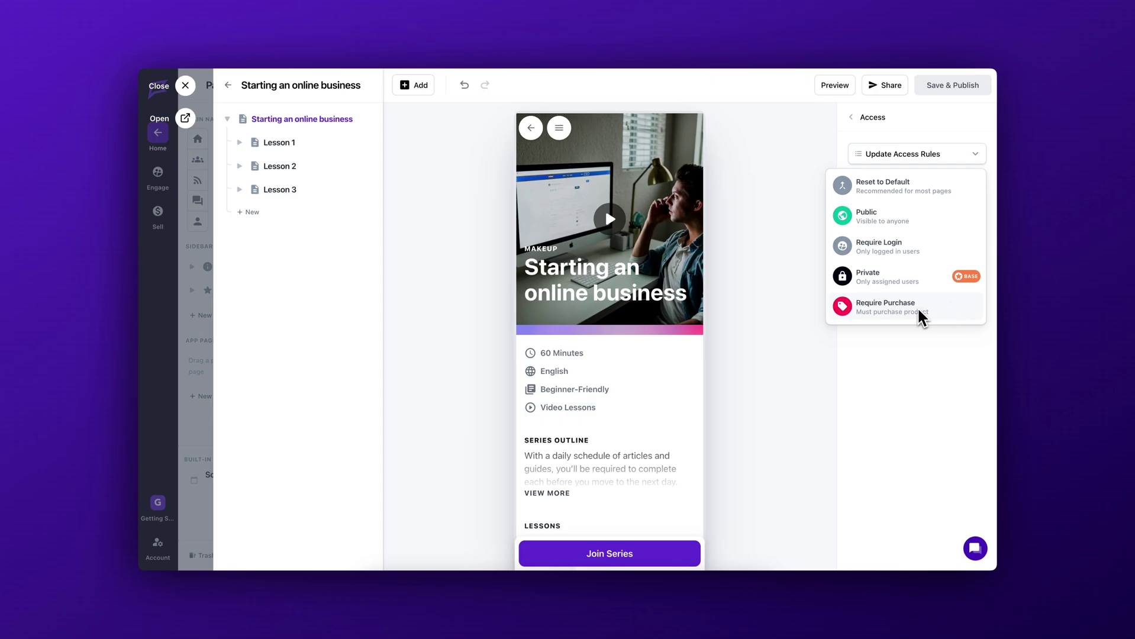
pyautogui.click(918, 313)
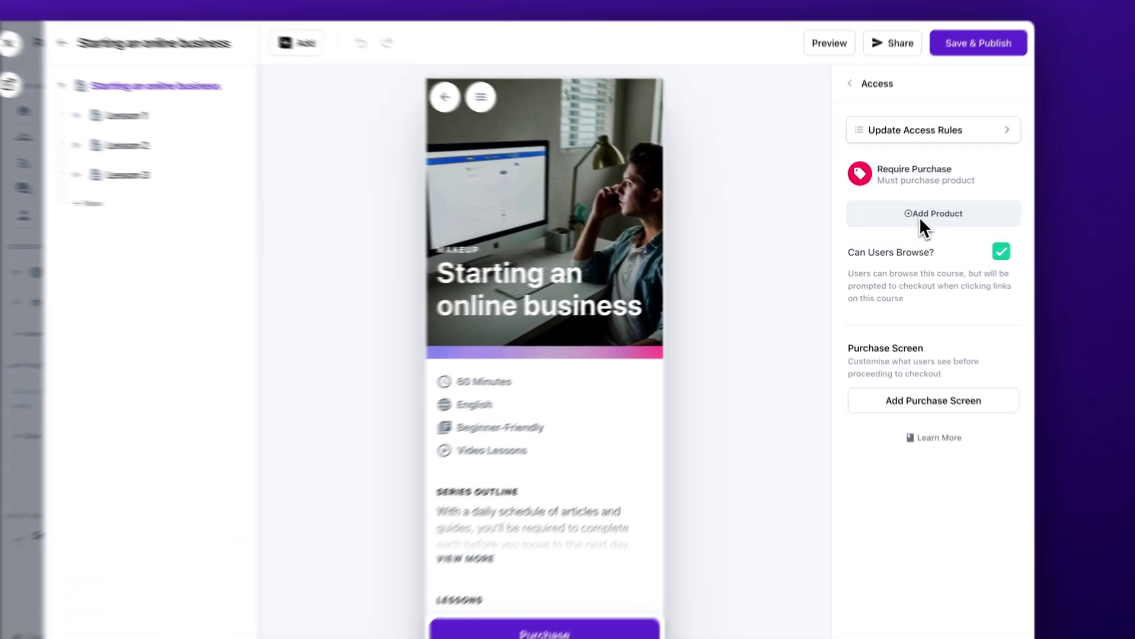
pyautogui.click(914, 221)
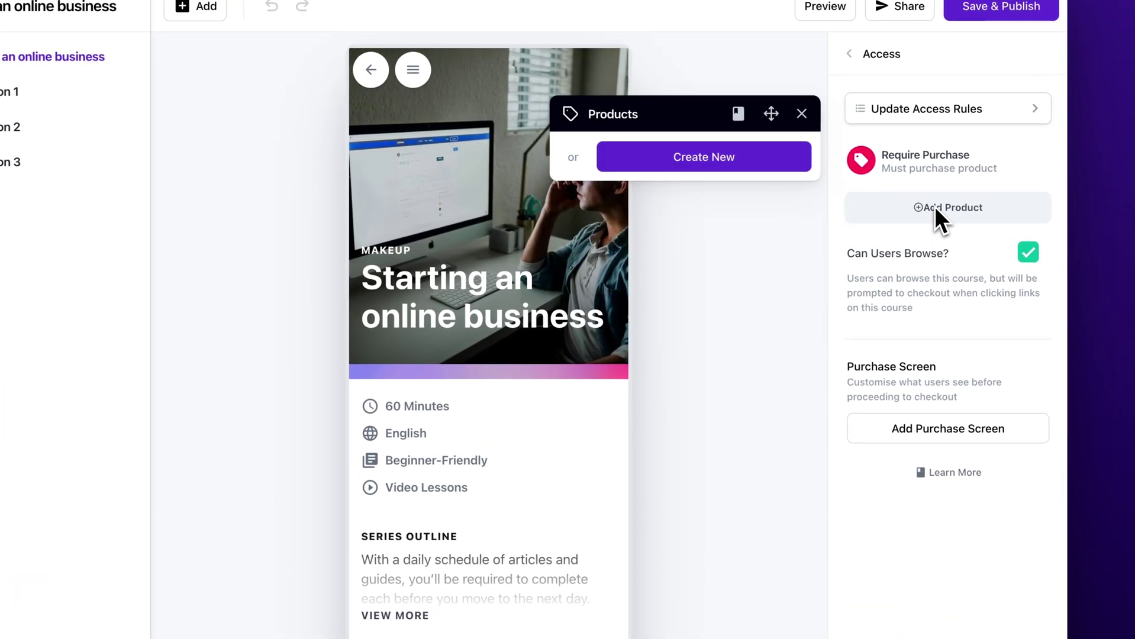
pyautogui.click(773, 164)
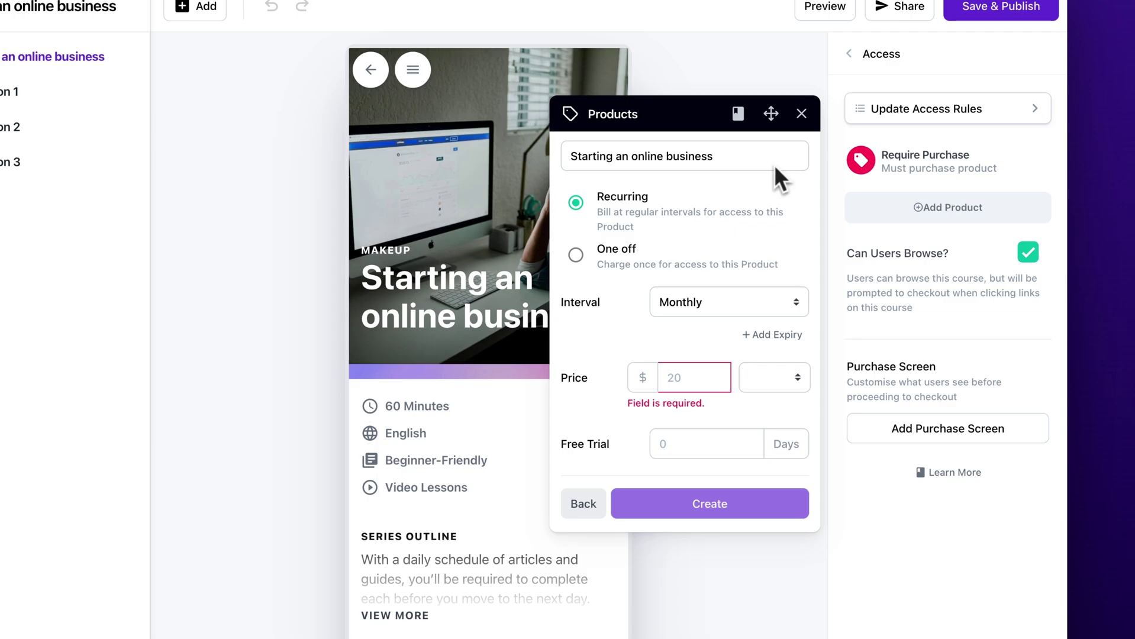
# - Try the recurring product's Other and Monthly billing intervals and examine its free trial and currency options
pyautogui.click(739, 300)
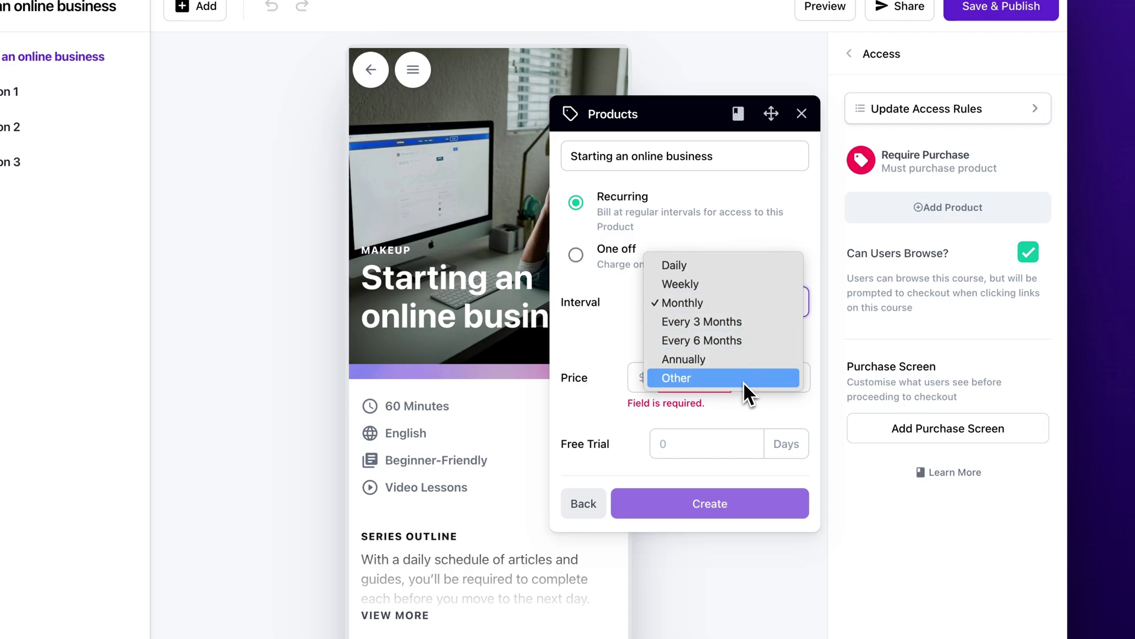
pyautogui.click(743, 382)
pyautogui.click(744, 309)
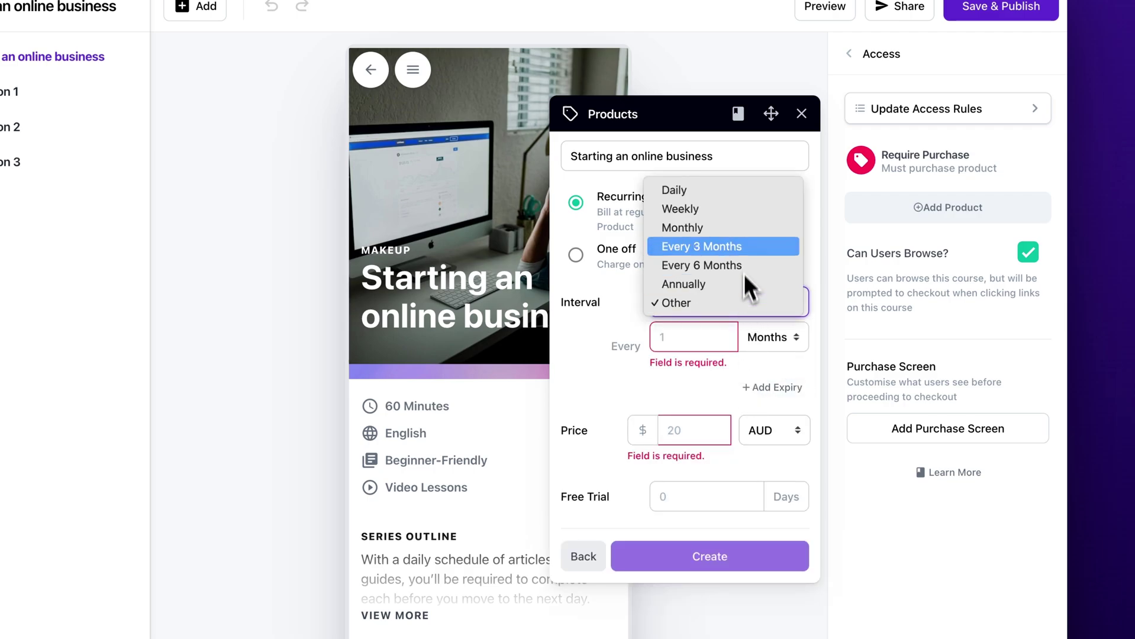
pyautogui.click(740, 234)
pyautogui.click(685, 443)
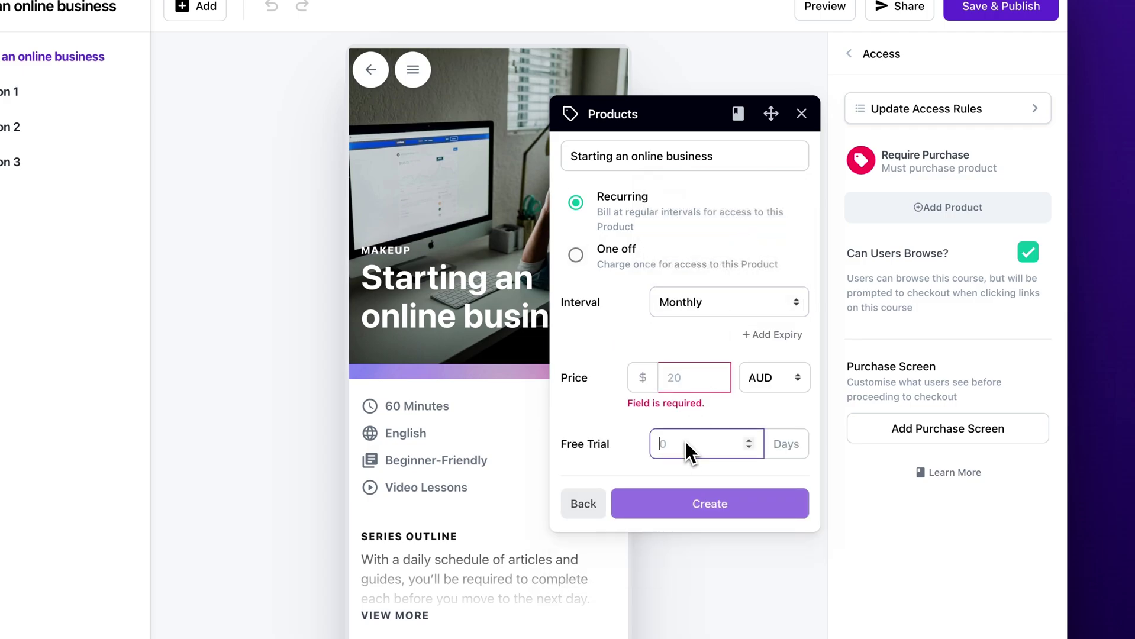
pyautogui.click(767, 379)
pyautogui.click(661, 347)
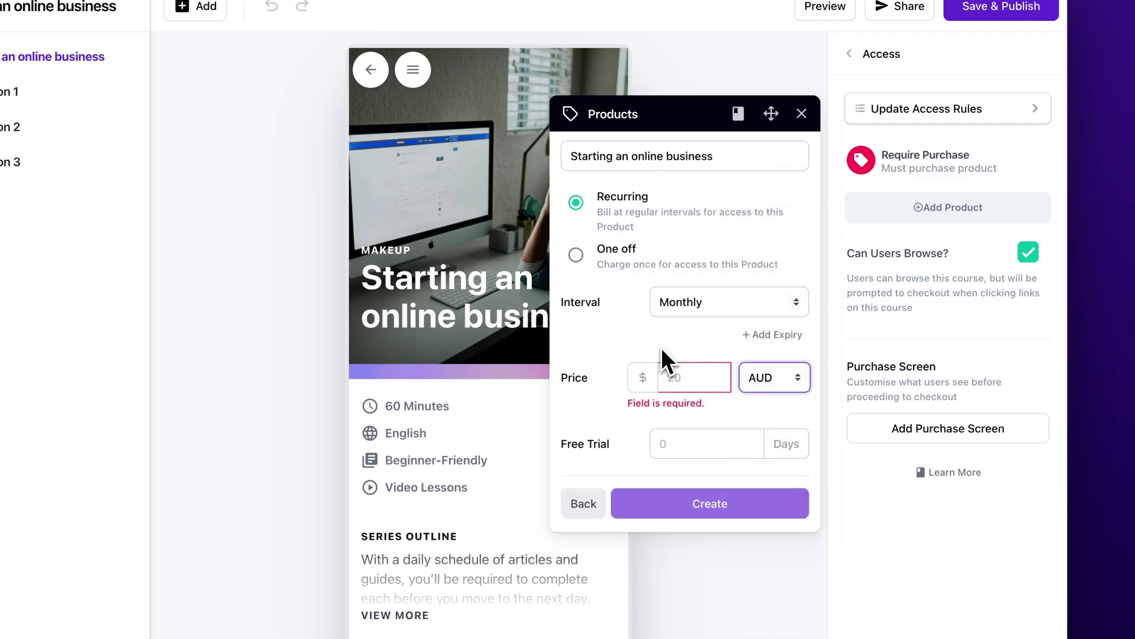
# - Create the course product as a one-off purchase priced at 49 AUD, and publish the course
pyautogui.click(621, 265)
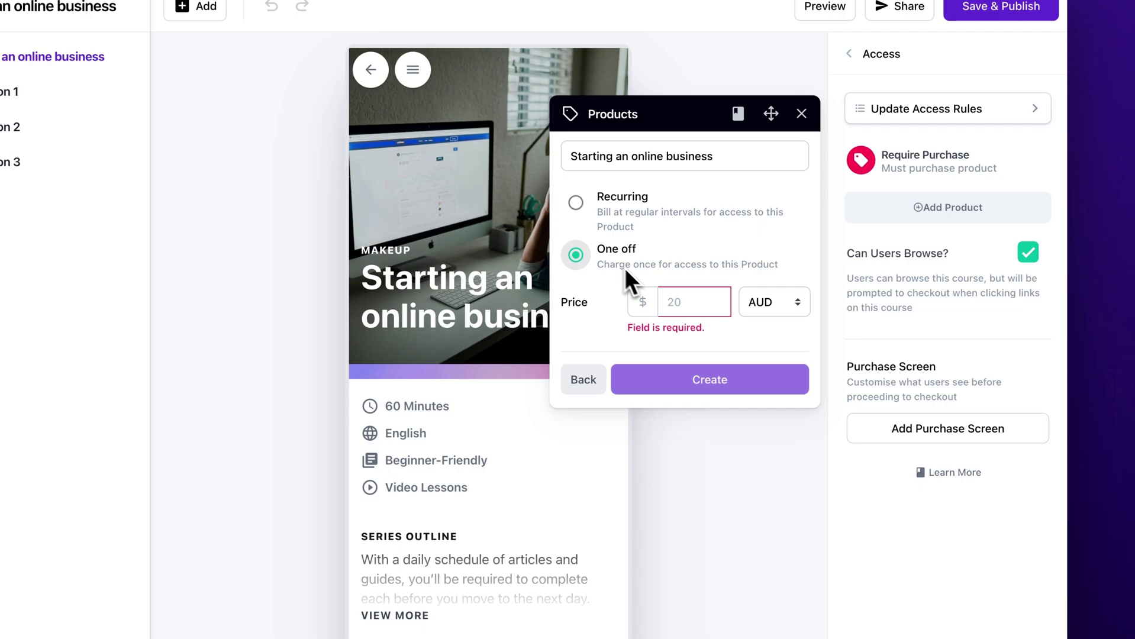
pyautogui.click(685, 303)
pyautogui.write('49')
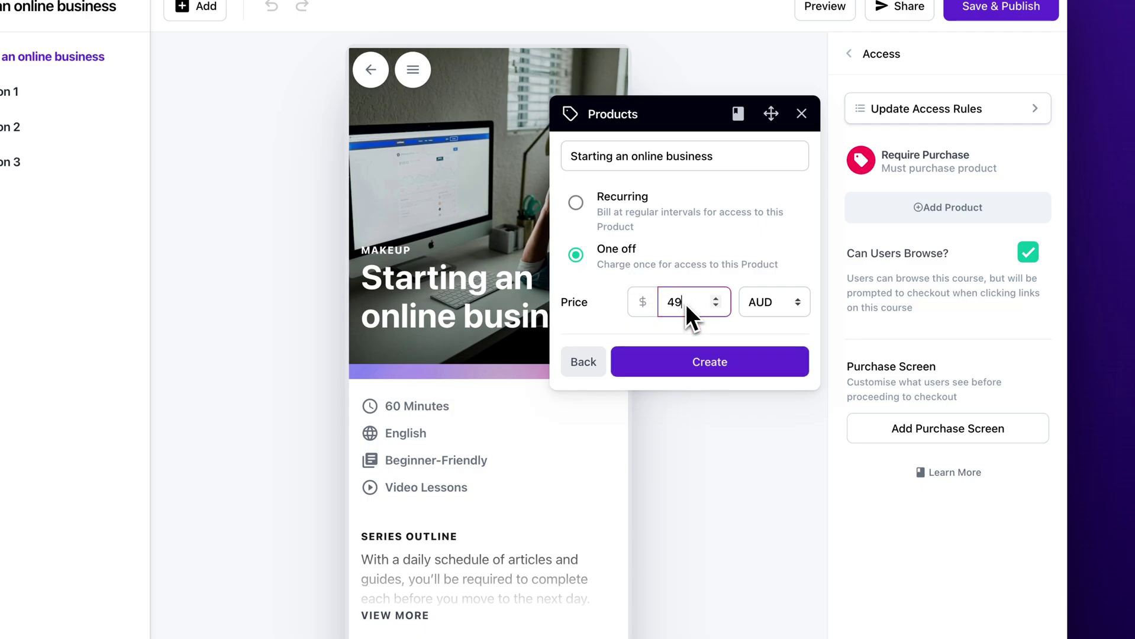
pyautogui.click(713, 360)
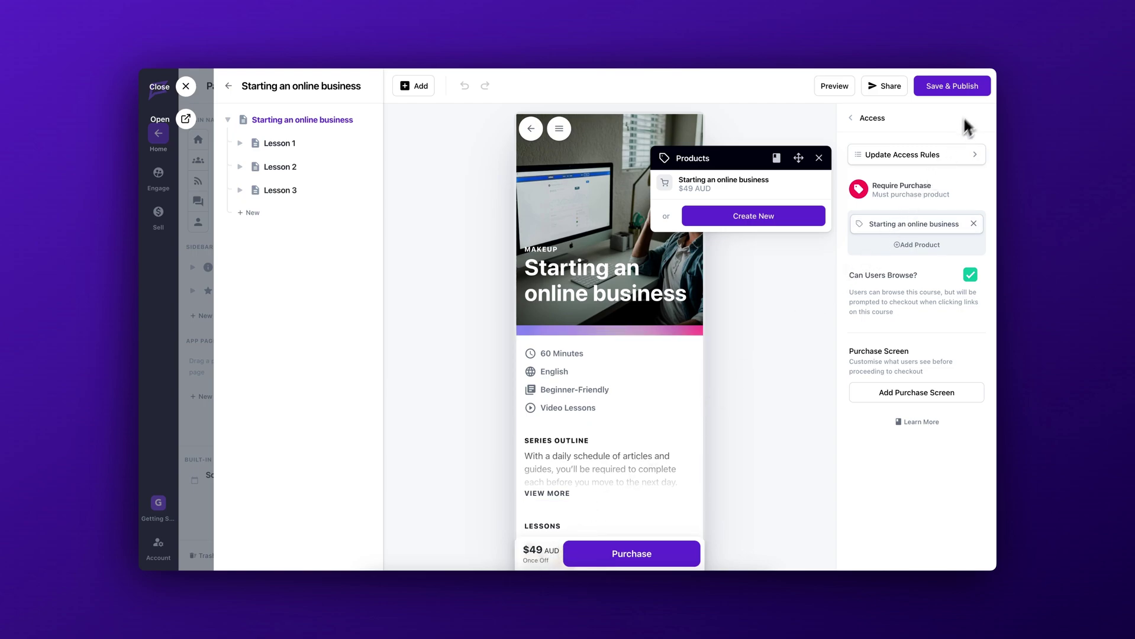
pyautogui.click(978, 91)
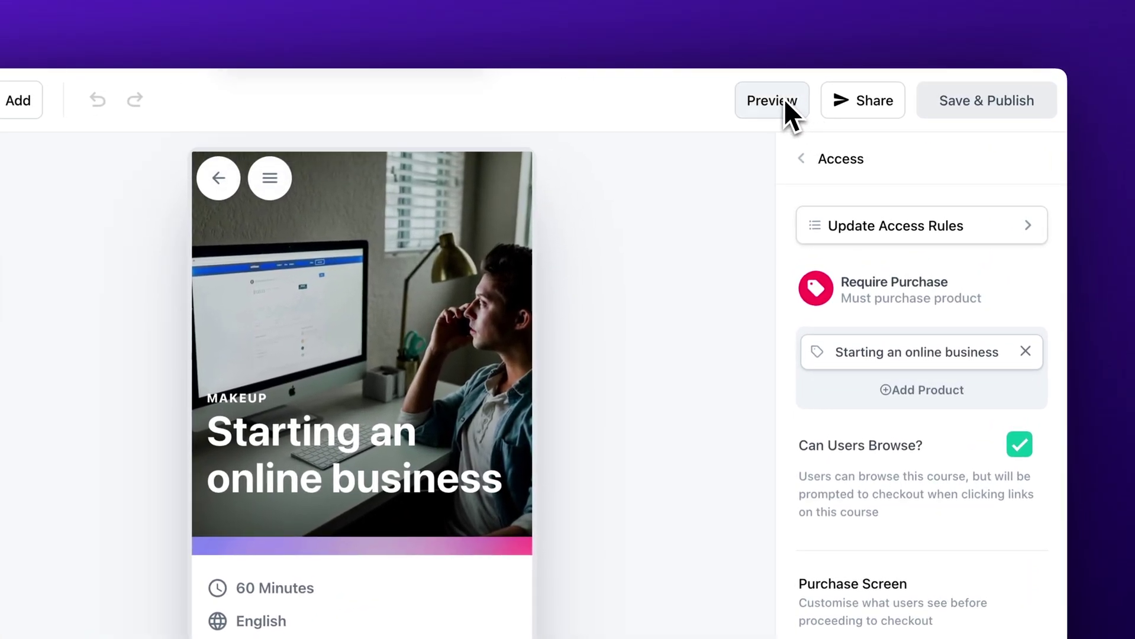
# - Preview the course page and examine the checkout's order summary and payment options
pyautogui.click(784, 98)
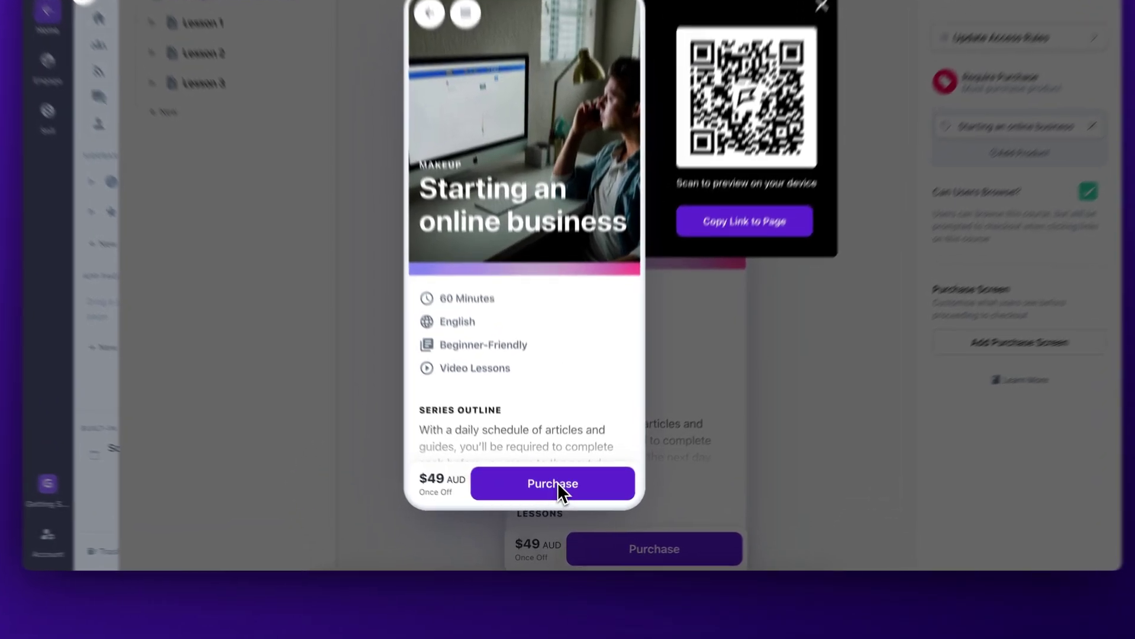
pyautogui.click(558, 482)
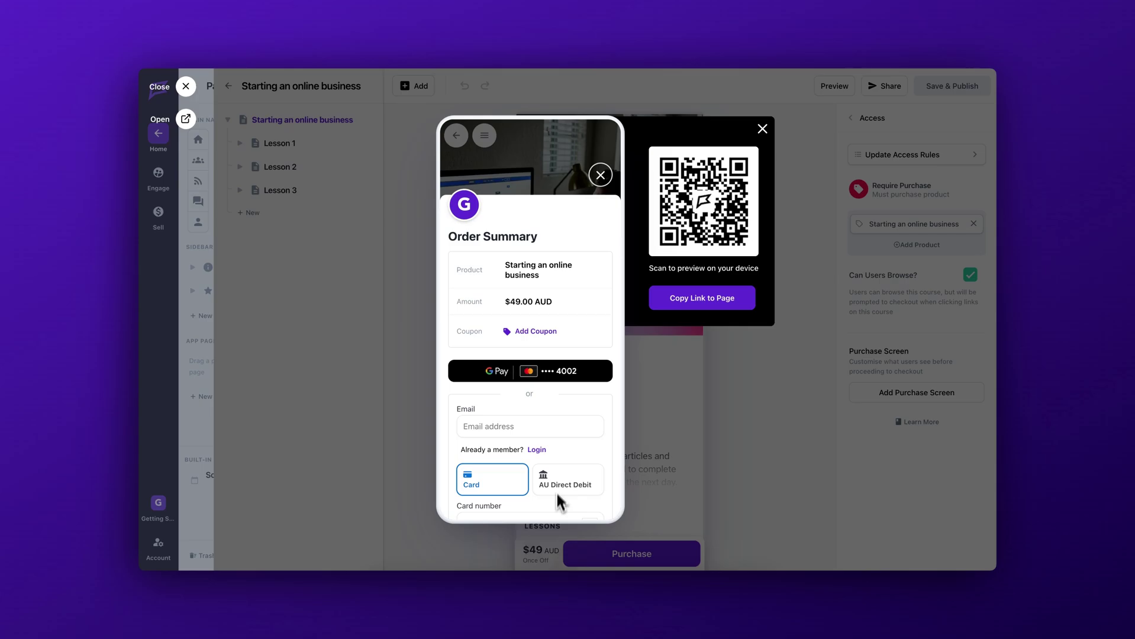
pyautogui.click(647, 392)
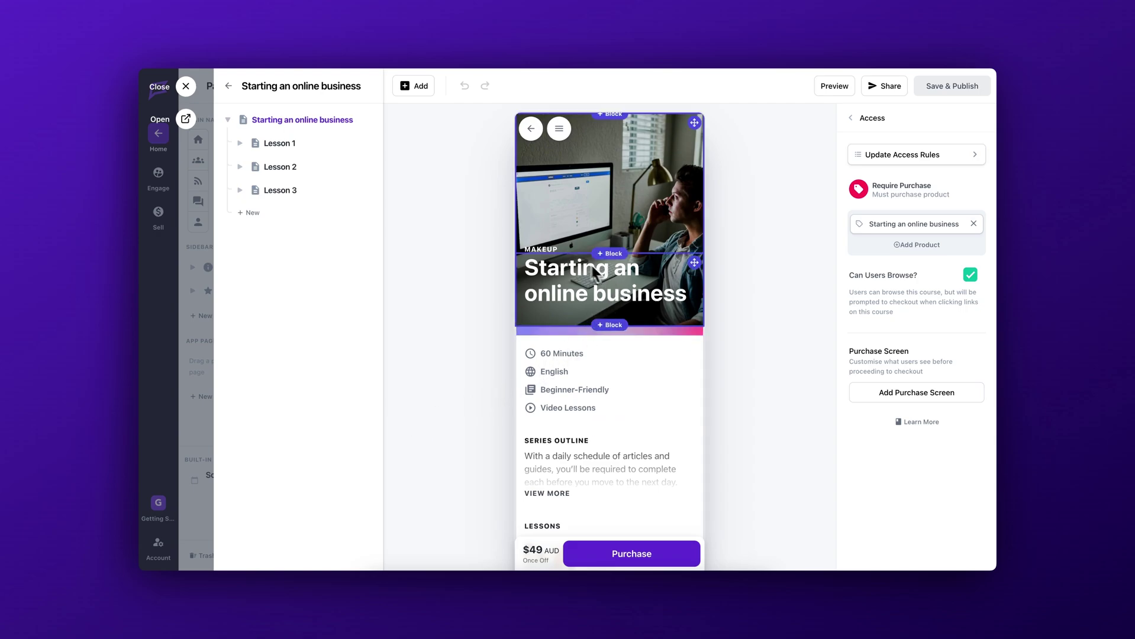
# - Replace the "MAKEUP" label above the course title with "BUSINESS" and publish the change
pyautogui.click(571, 251)
pyautogui.write('BUSINESS')
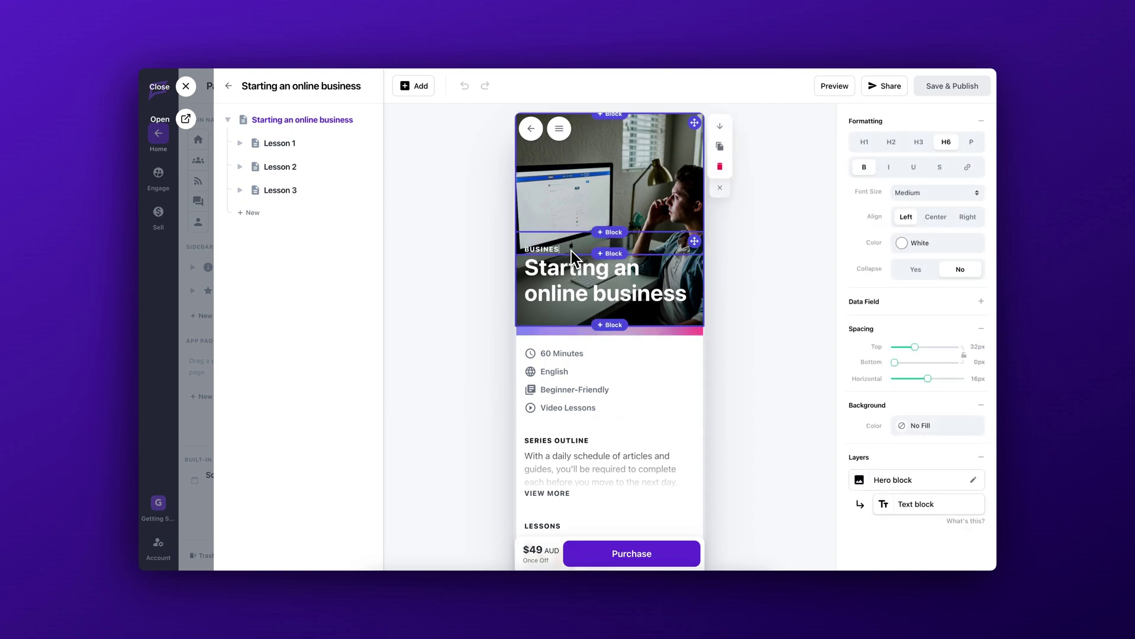
pyautogui.click(779, 231)
pyautogui.click(932, 85)
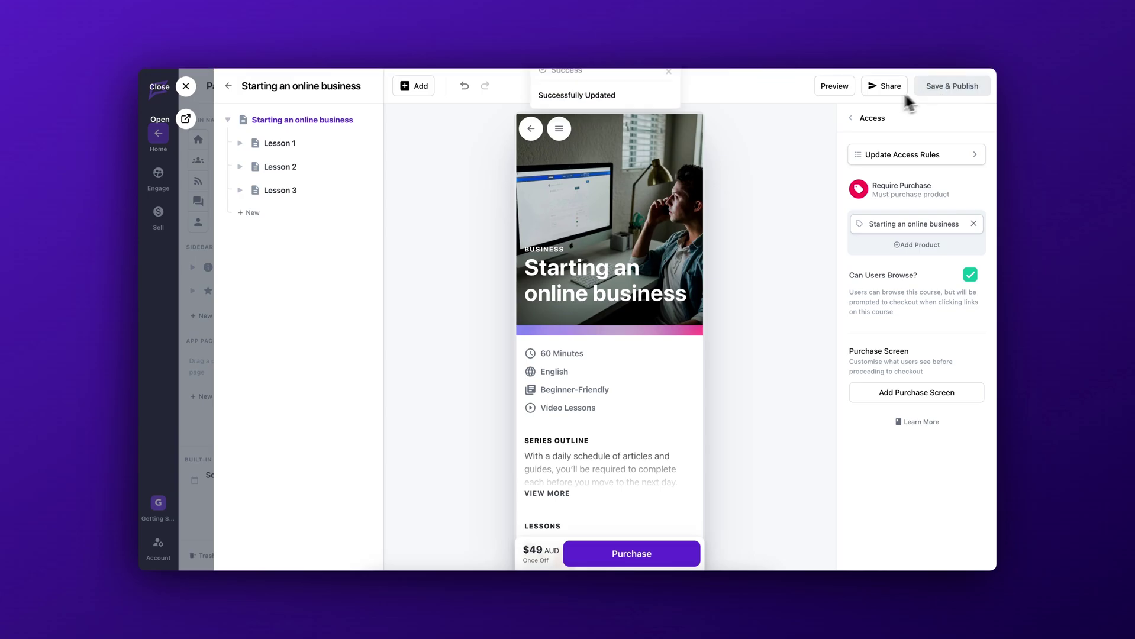
# - Preview the updated course page and return to the Home page
pyautogui.click(841, 91)
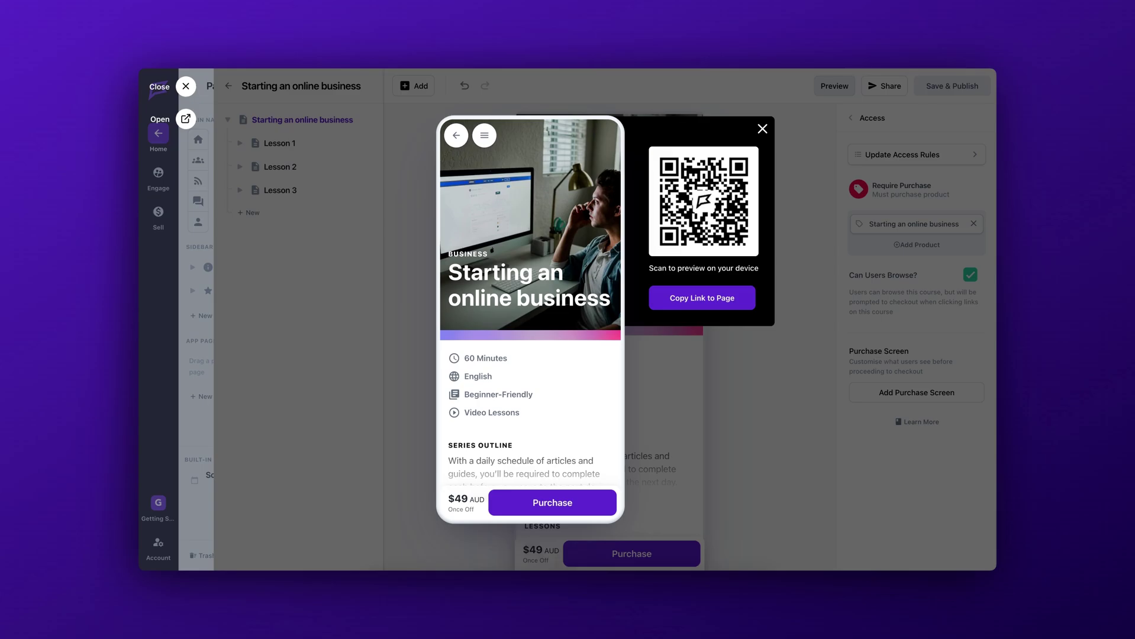
pyautogui.click(822, 124)
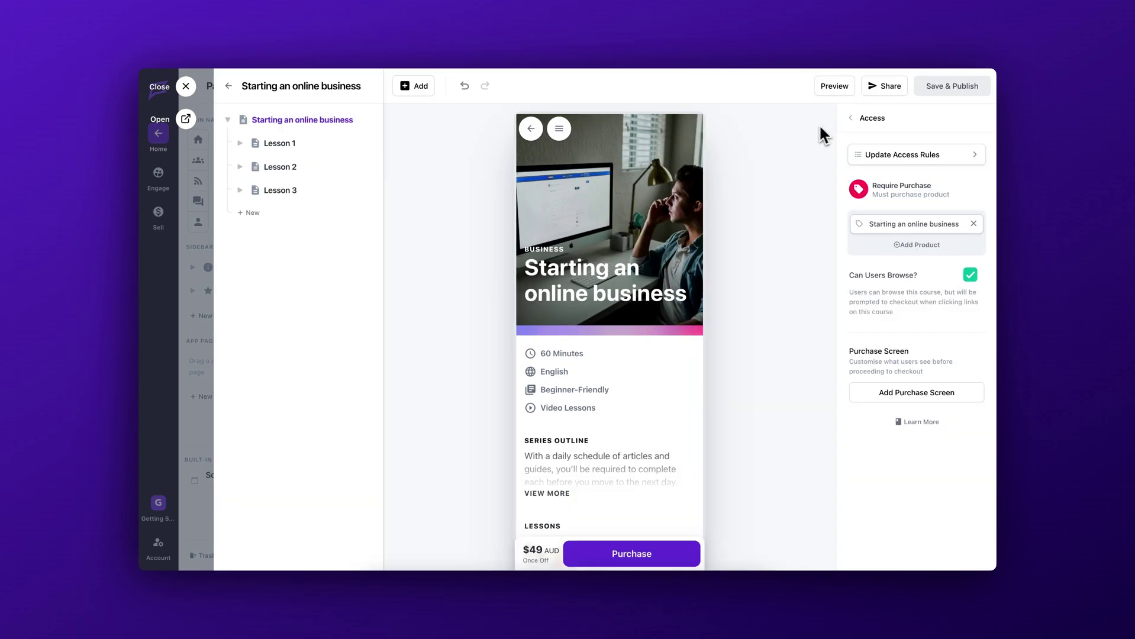
pyautogui.click(185, 88)
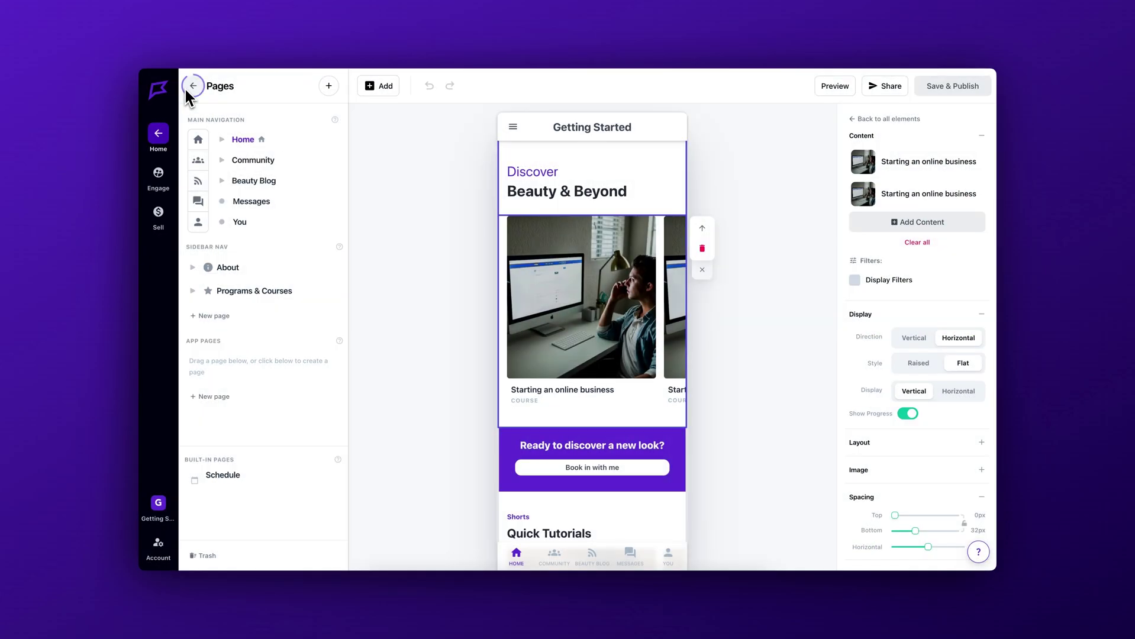
# - Change the Home page heading "Beauty & Beyond" to "Business & Beyond"
pyautogui.click(556, 190)
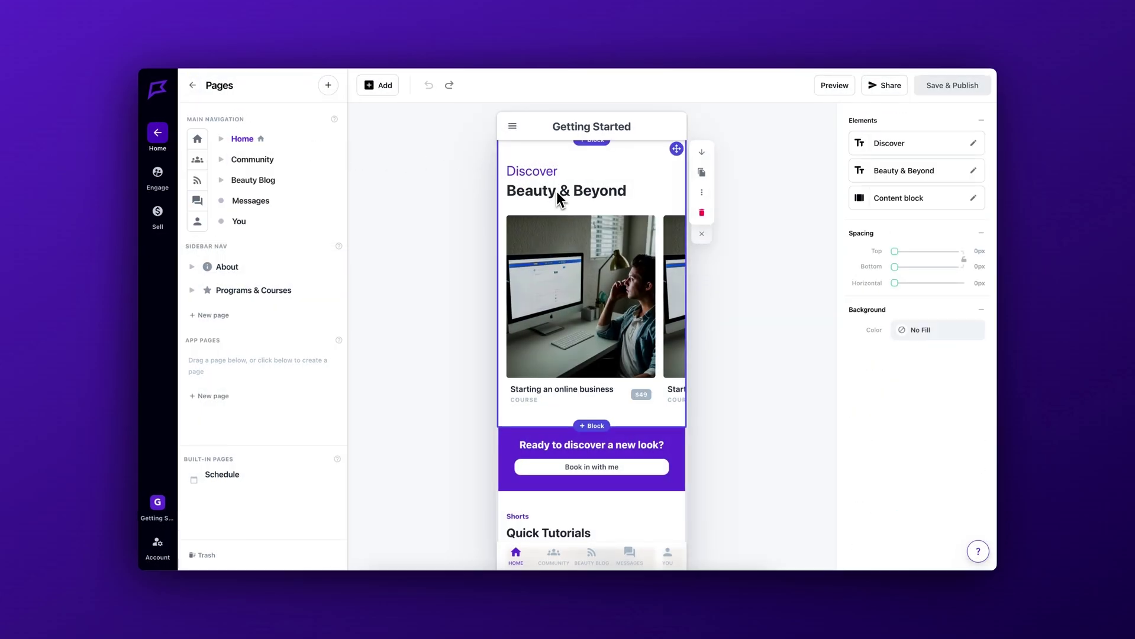
pyautogui.click(556, 192)
pyautogui.press('BackSpace')
pyautogui.press('BackSpace')
pyautogui.press('BackSpace')
pyautogui.press('BackSpace')
pyautogui.press('BackSpace')
pyautogui.press('BackSpace')
pyautogui.write('Bus')
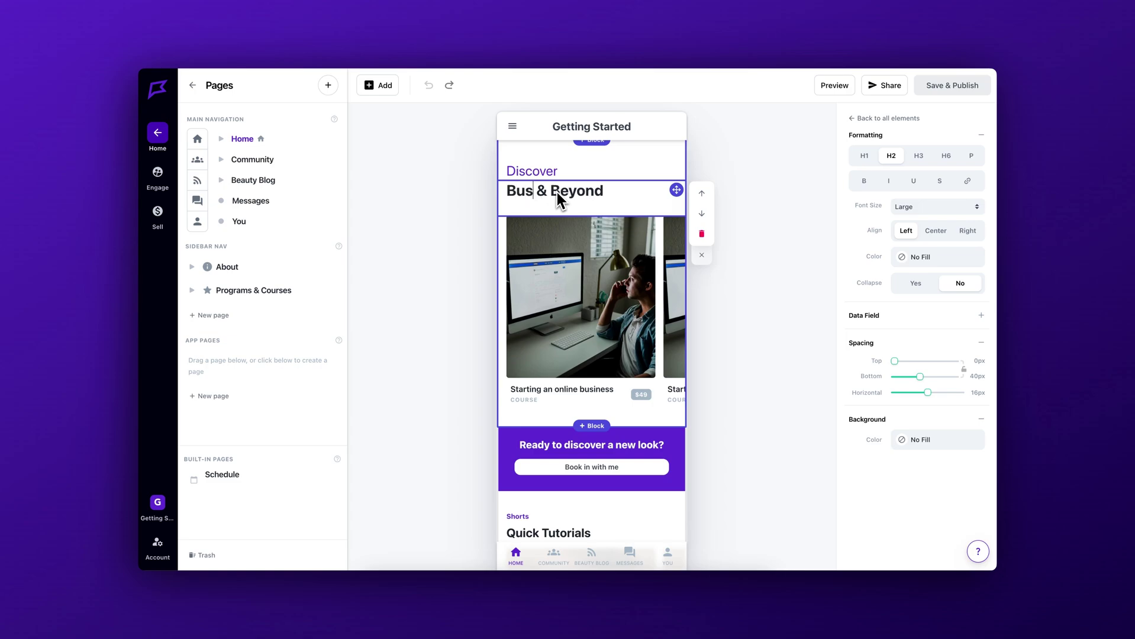
pyautogui.write('iness')
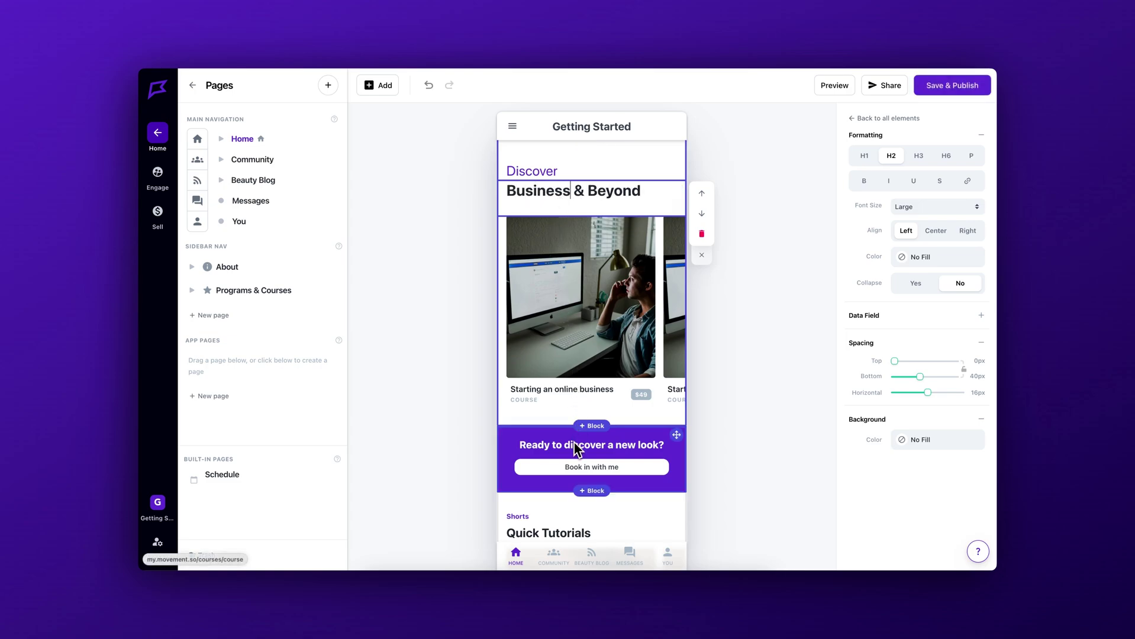
# - Reword the heading above the "Book in with me" button to "Ready to launch your business?"
pyautogui.click(573, 446)
pyautogui.click(580, 418)
pyautogui.moveTo(577, 413); pyautogui.dragTo(660, 408)
pyautogui.write('launch your b')
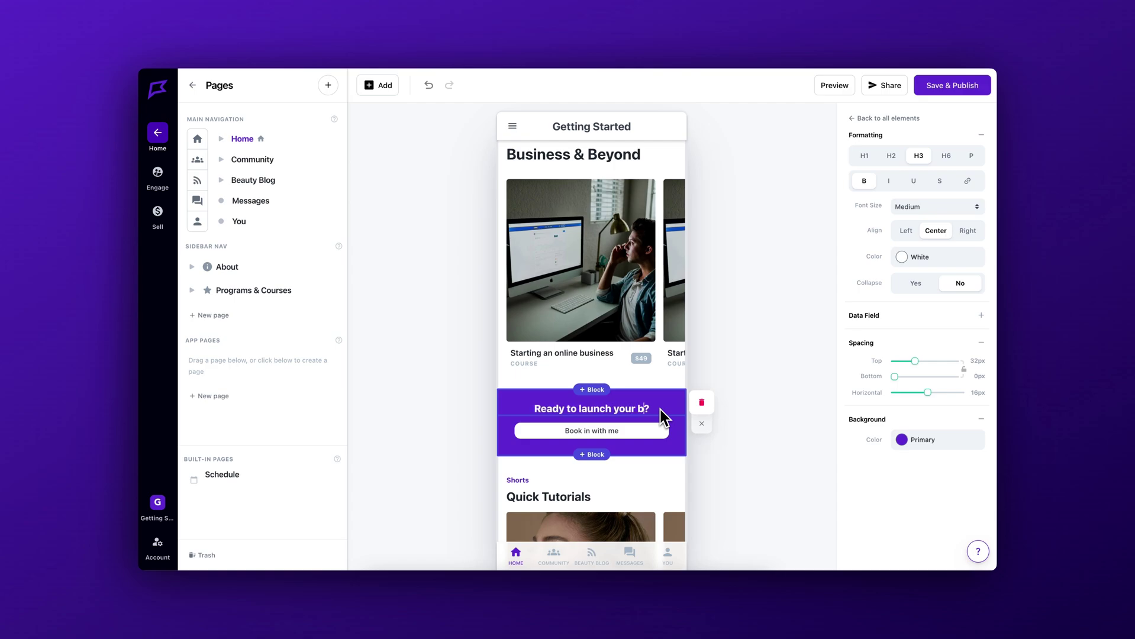
pyautogui.write('usiness')
# - Delete the daily Check-in block and the Good Reads blog block from the Home page
pyautogui.scroll(-5, 661, 420)
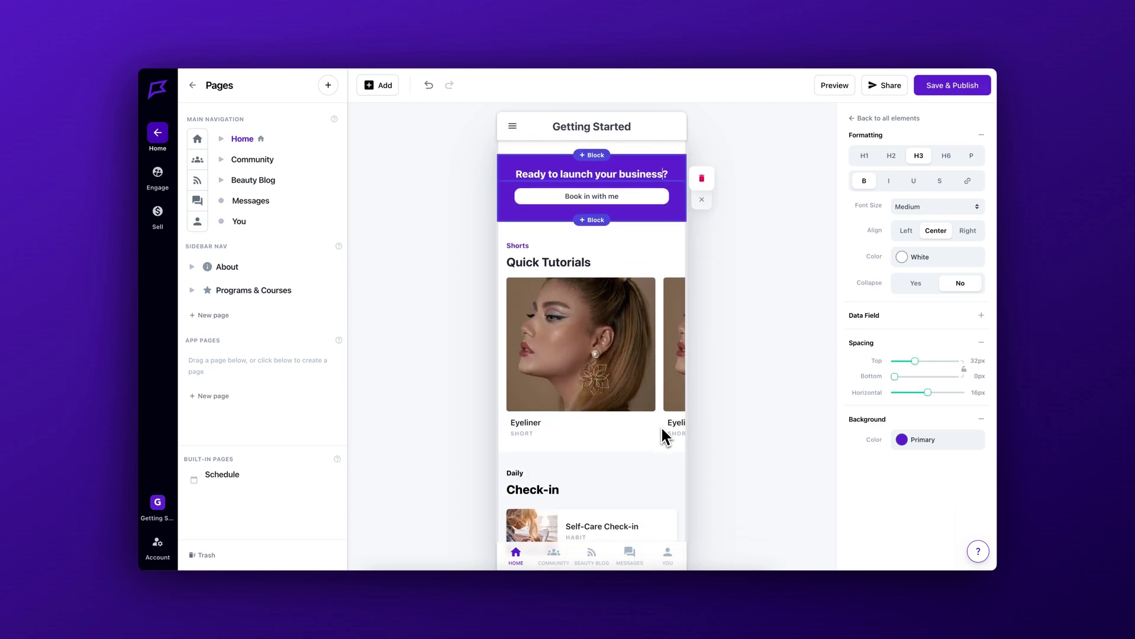
pyautogui.click(651, 411)
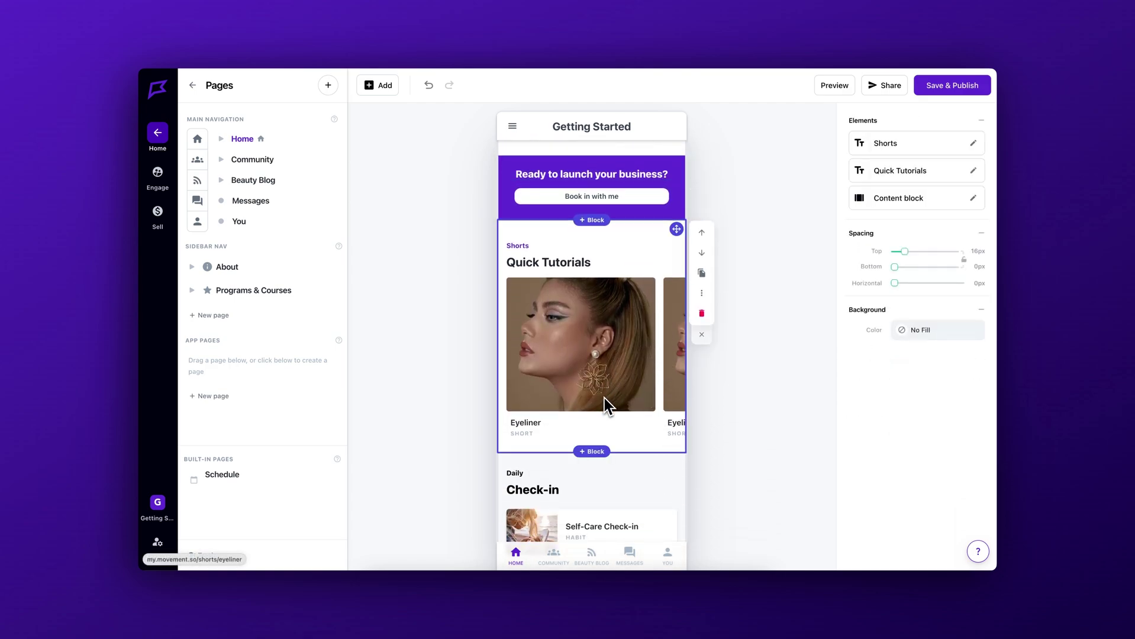
pyautogui.scroll(-1, 604, 397)
pyautogui.scroll(-3, 603, 399)
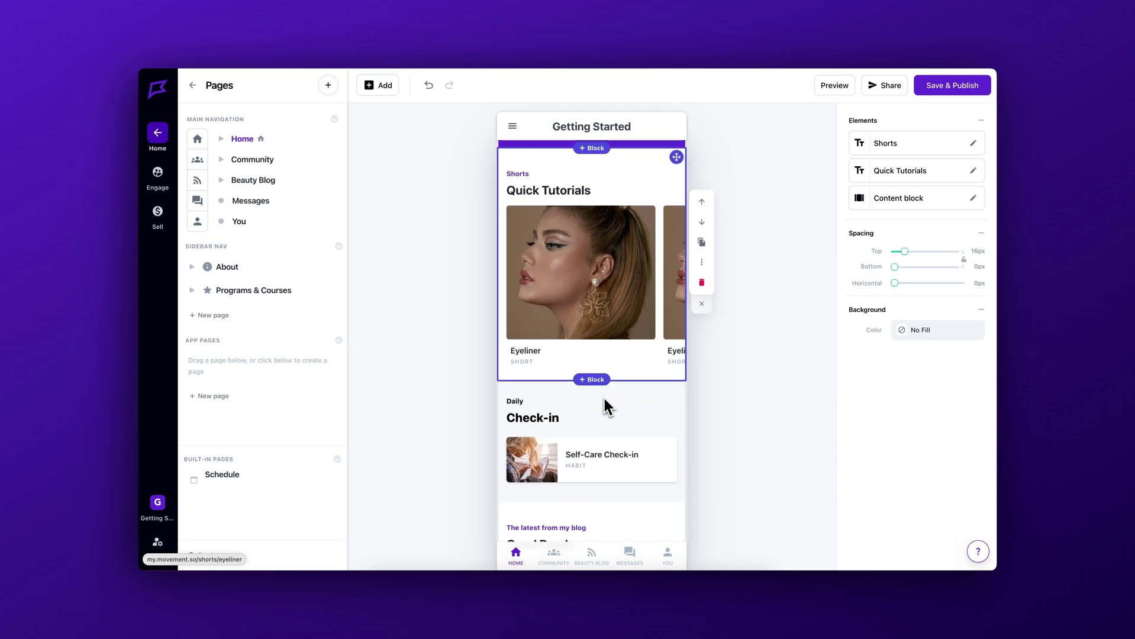
pyautogui.click(608, 362)
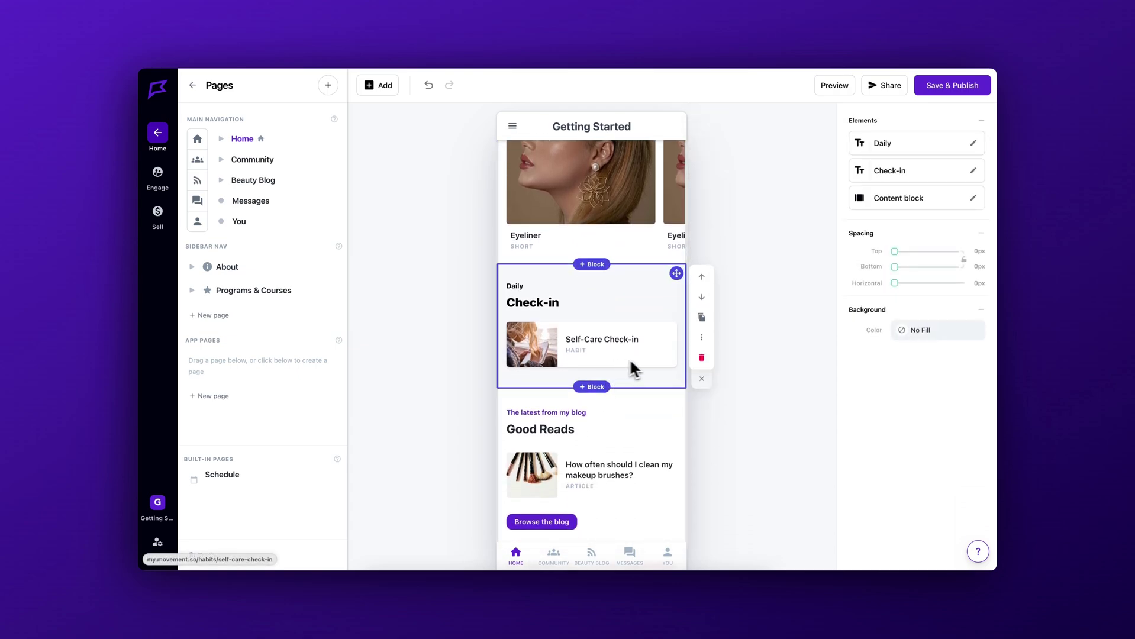
pyautogui.click(700, 358)
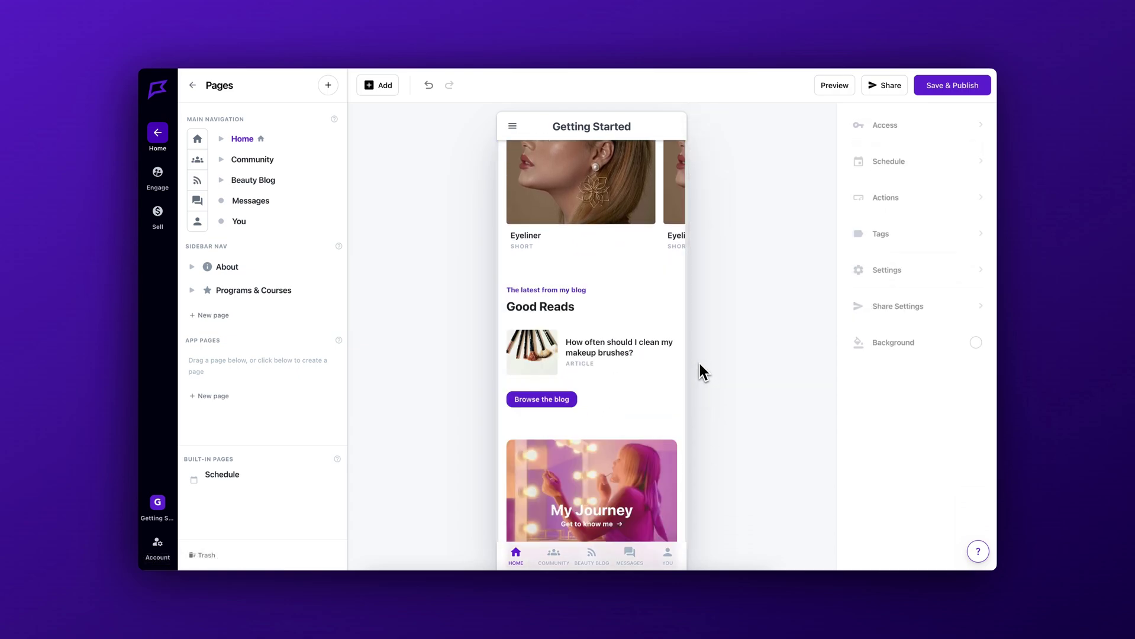
pyautogui.click(610, 335)
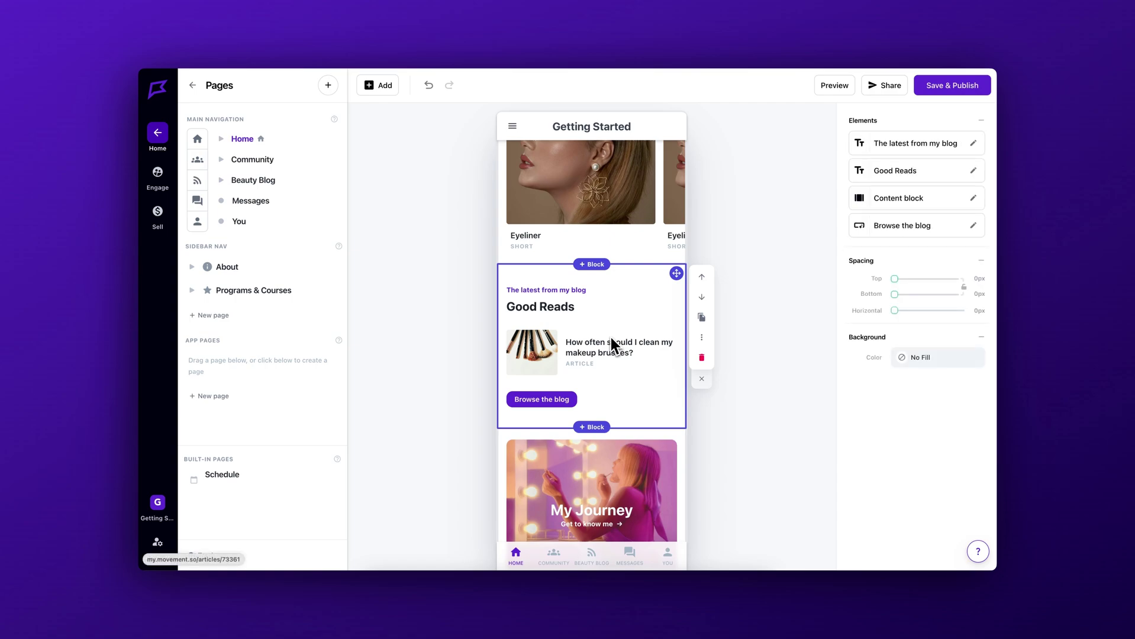
pyautogui.press('Delete')
# - Replace the My Journey banner's image with the media library photo of a woman using a laptop, and publish the Home page
pyautogui.click(615, 330)
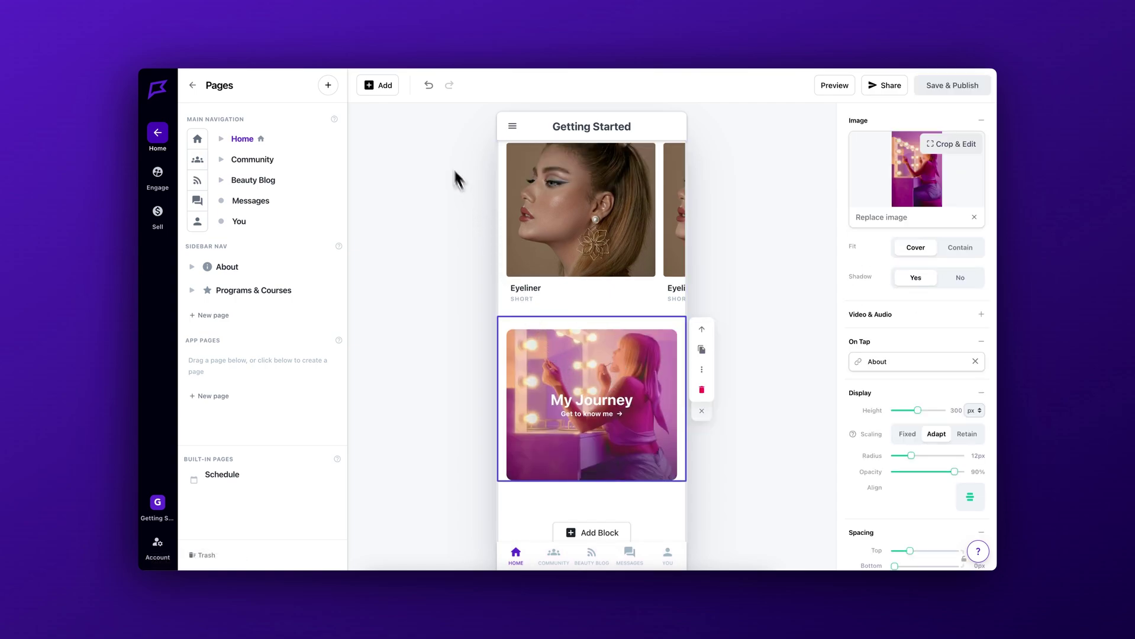
pyautogui.click(394, 87)
pyautogui.click(391, 90)
pyautogui.click(386, 113)
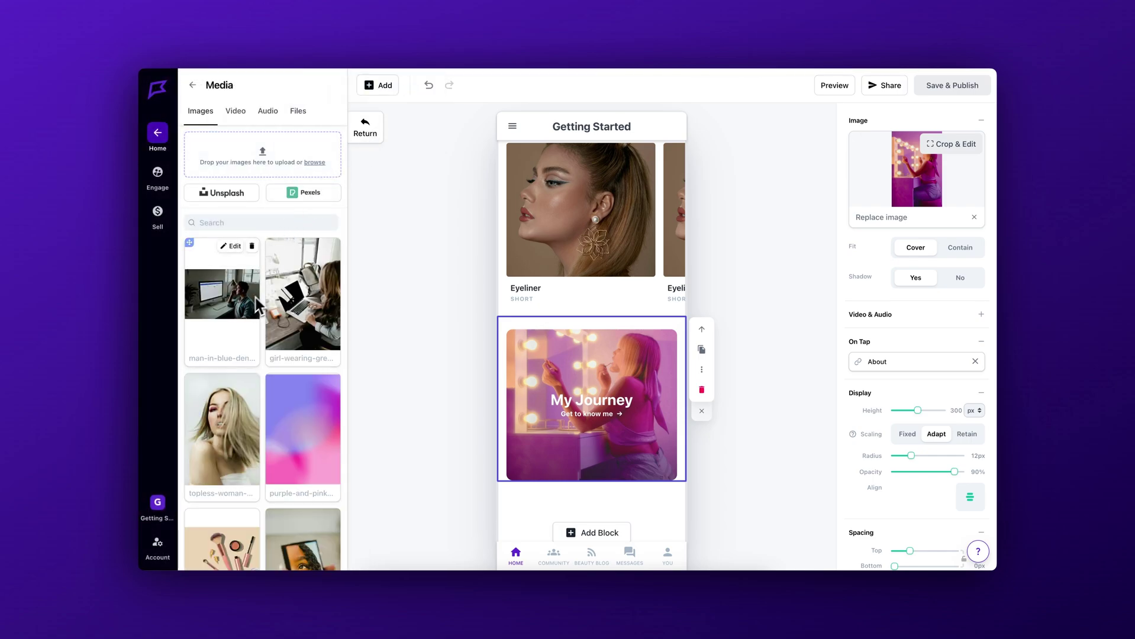
pyautogui.moveTo(271, 294)
pyautogui.moveTo(271, 294); pyautogui.dragTo(571, 374)
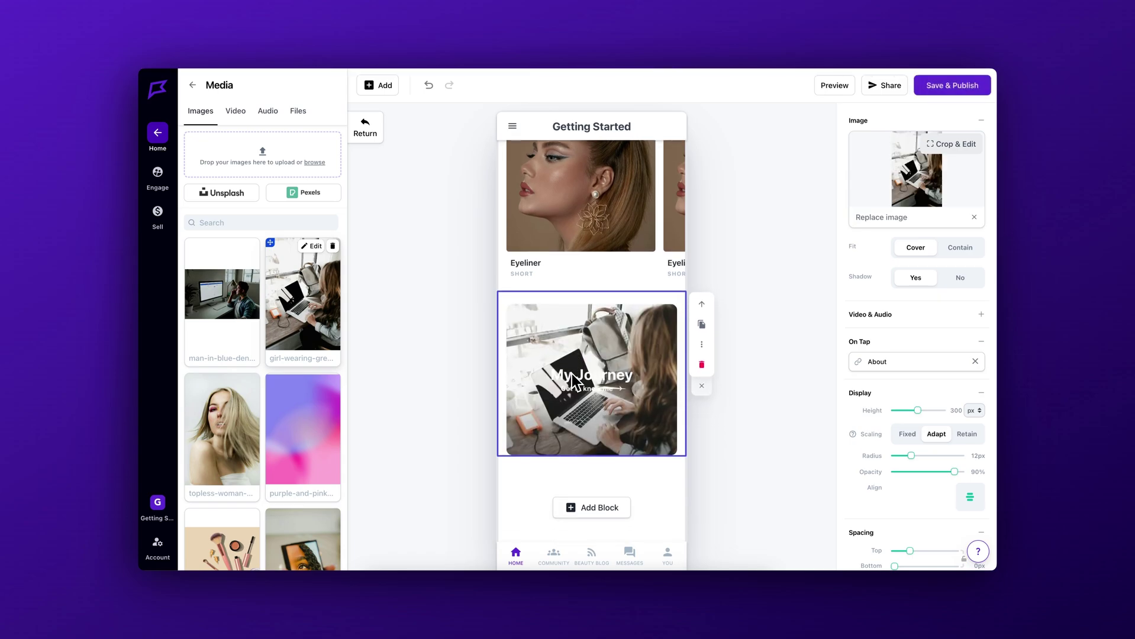
pyautogui.click(622, 383)
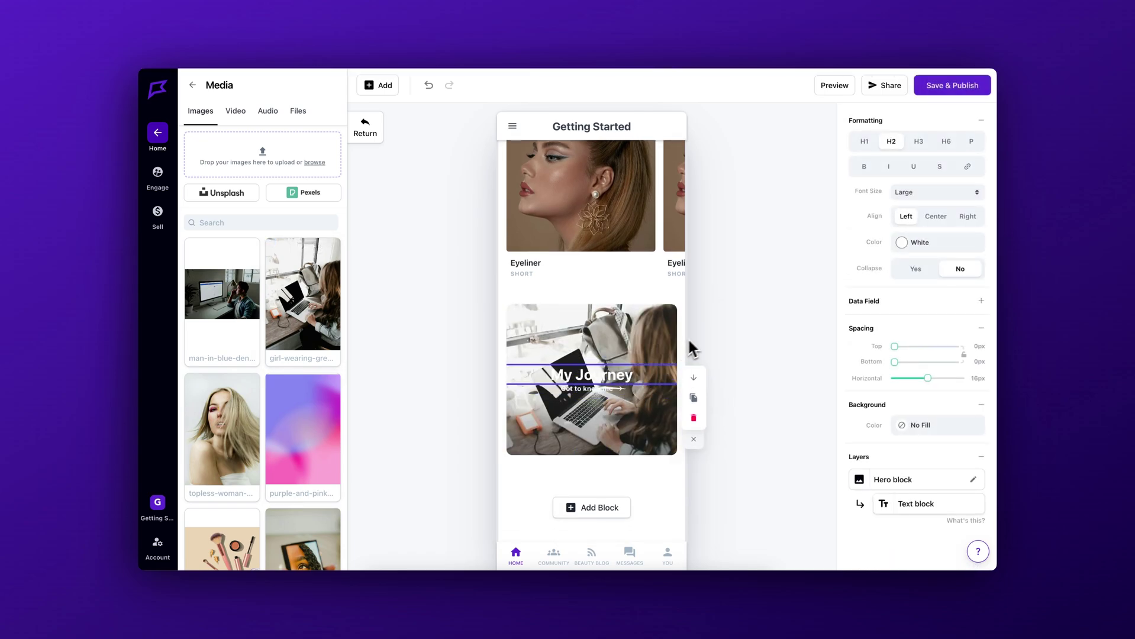
pyautogui.click(719, 334)
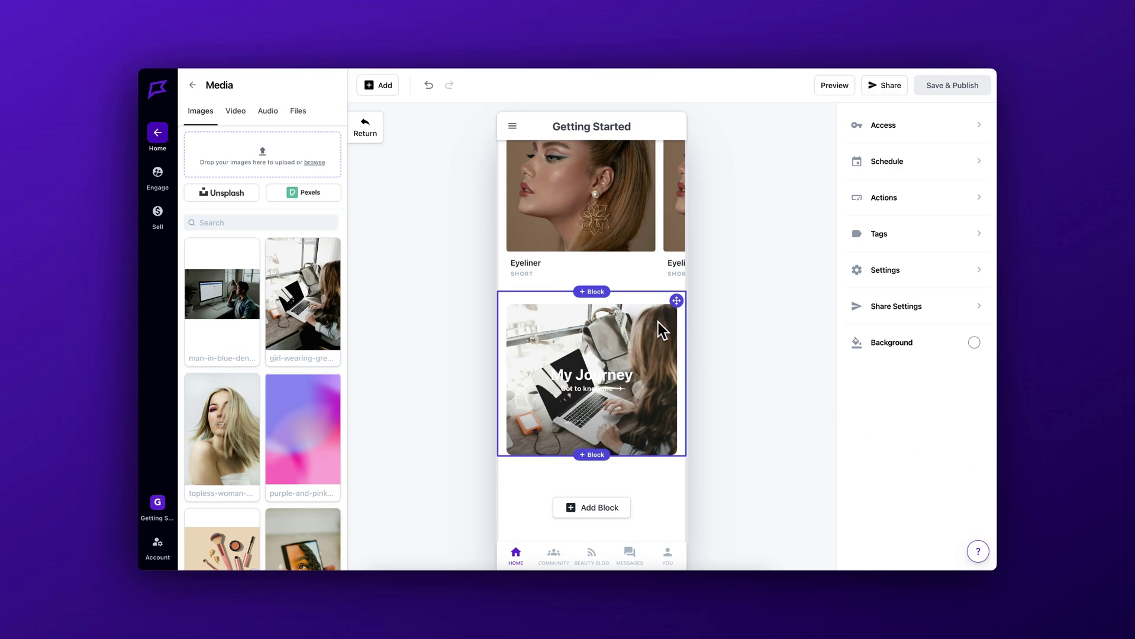
pyautogui.scroll(5, 655, 324)
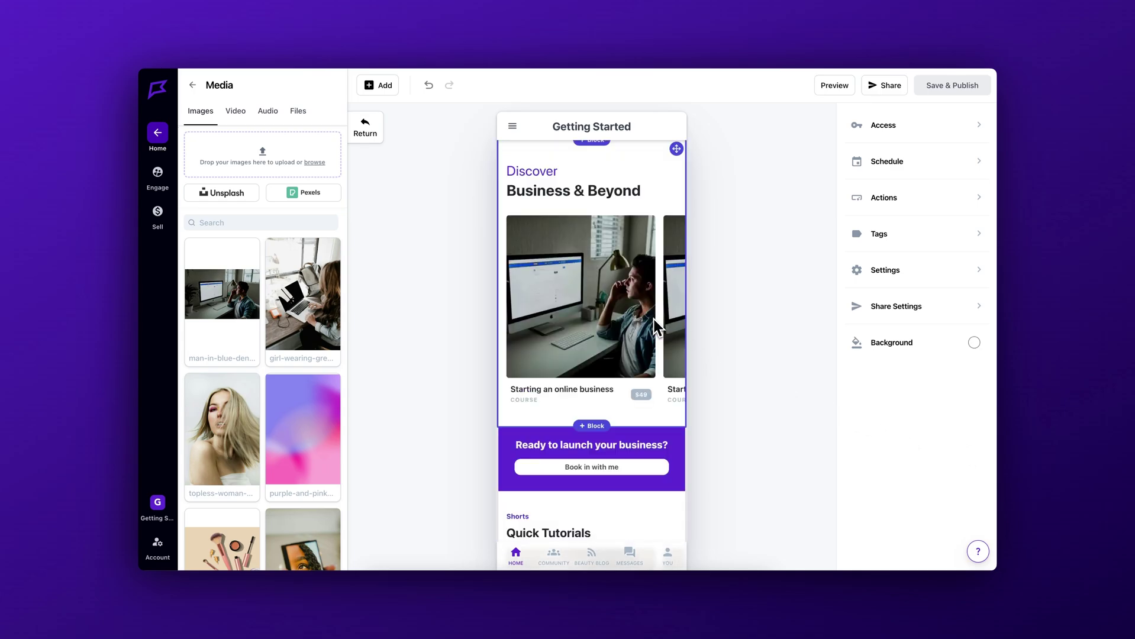